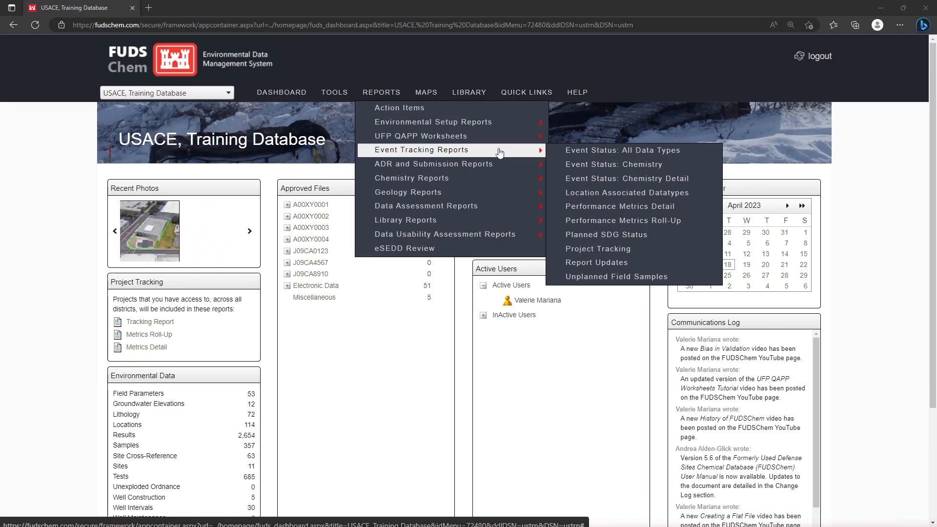
Step: Open the Data - Event Management tool and view the locations assigned to the FUDS Training 2023 event
{"action": "mouse_move", "coordinate": [334, 93]}
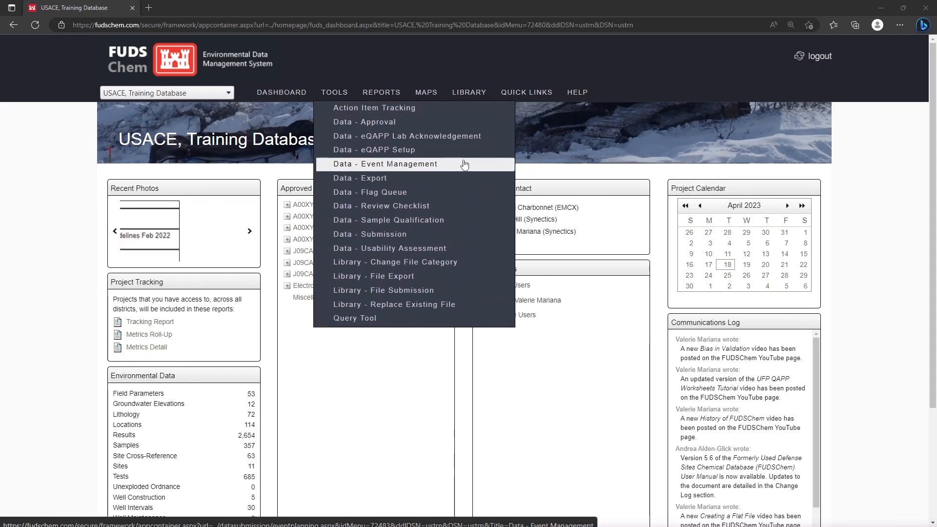
{"action": "left_click", "coordinate": [463, 164]}
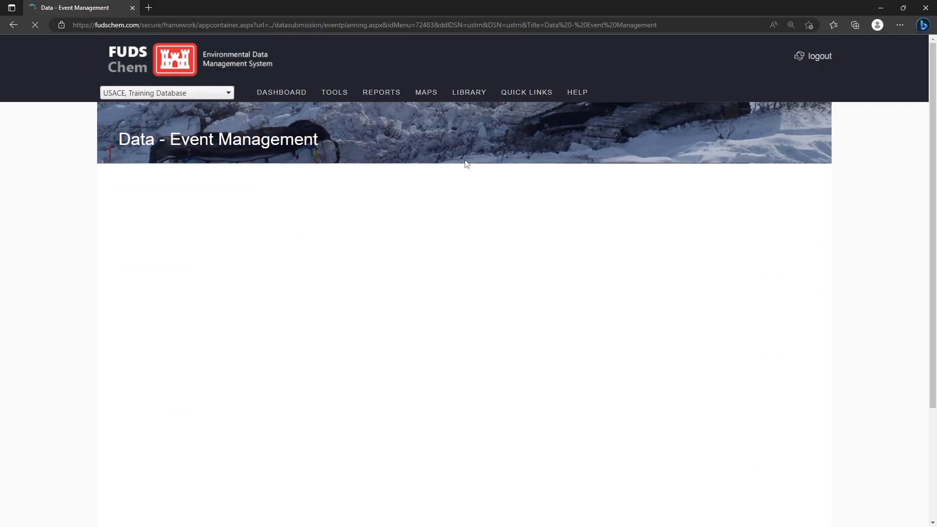
{"action": "left_click", "coordinate": [346, 217]}
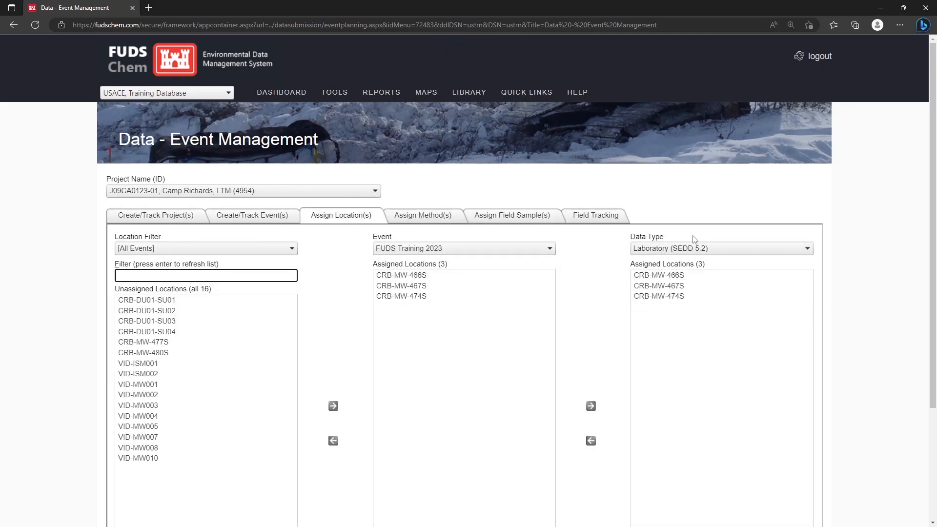
Step: Review the methods assigned to locations CRB-MW-466S, CRB-MW-467S and CRB-MW-474S for the event
{"action": "left_click", "coordinate": [434, 215]}
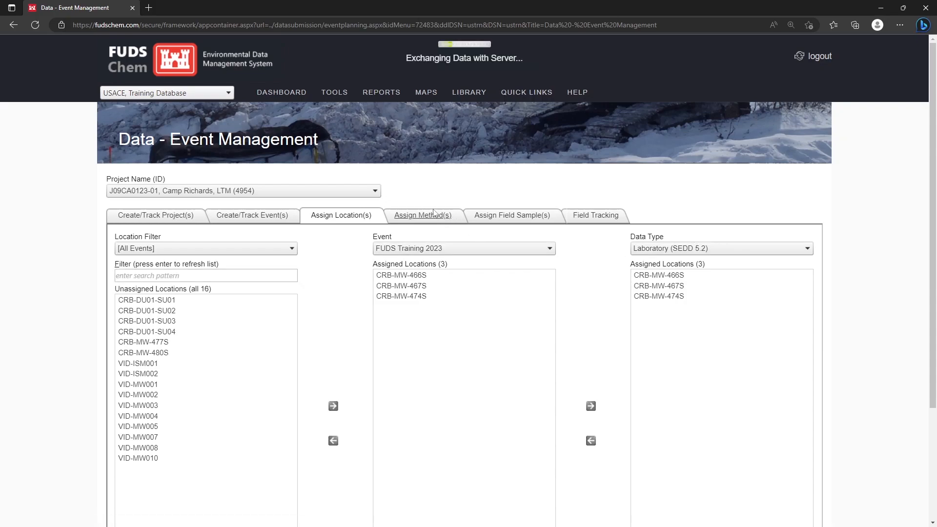
{"action": "left_click", "coordinate": [192, 328]}
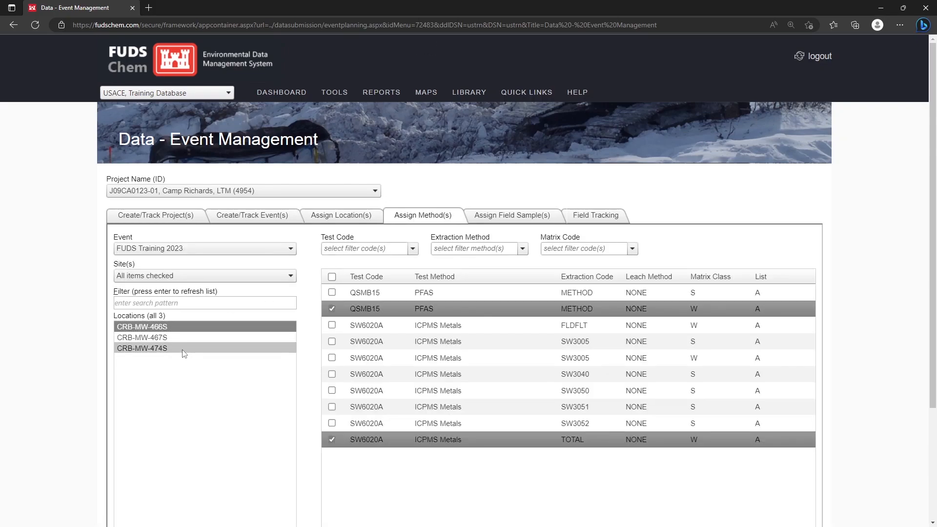
{"action": "left_click", "coordinate": [185, 348], "text": "shift"}
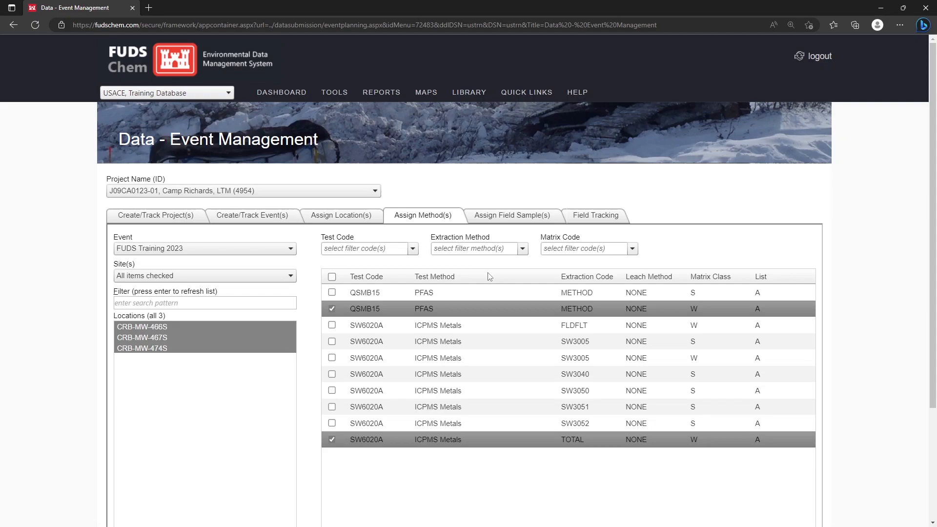
Step: Open the field sample editor for the FUDS Training 2023 event, widen it to show every method column, and include all locations
{"action": "left_click", "coordinate": [548, 223]}
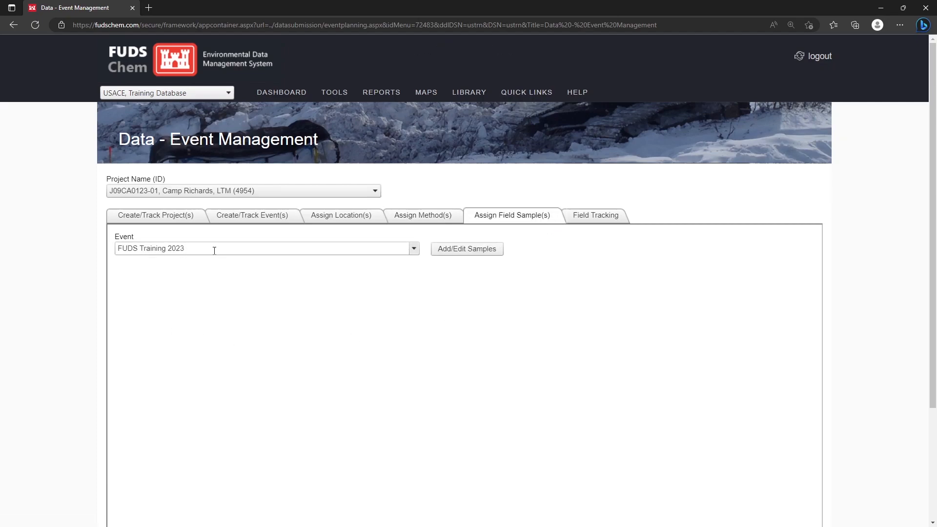
{"action": "left_click", "coordinate": [481, 249]}
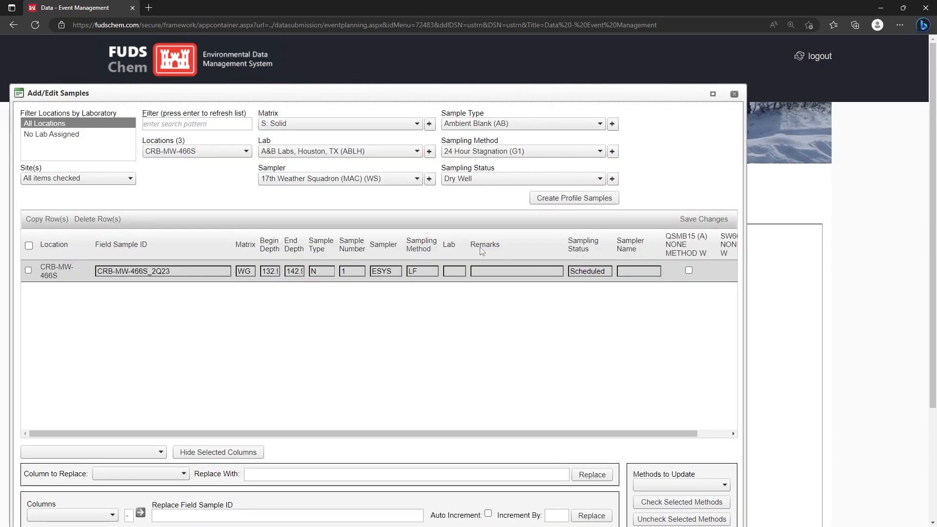
{"action": "left_click_drag", "start_coordinate": [746, 225], "coordinate": [803, 224]}
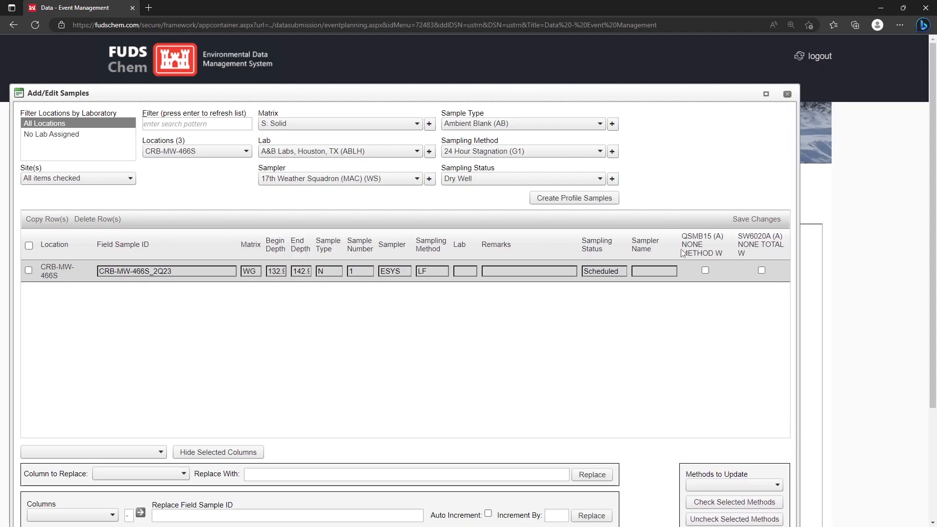
{"action": "left_click", "coordinate": [219, 152]}
{"action": "left_click", "coordinate": [174, 165]}
{"action": "left_click", "coordinate": [266, 197]}
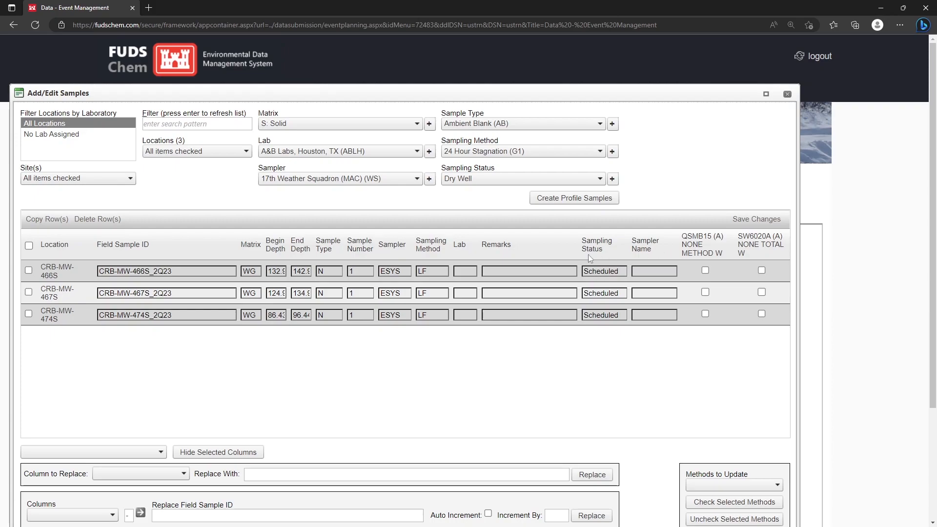
Step: Assign the lab TestAmerica Laboratories, Inc., South Burlington, VT (TAMV) to all three field samples
{"action": "left_click", "coordinate": [29, 246]}
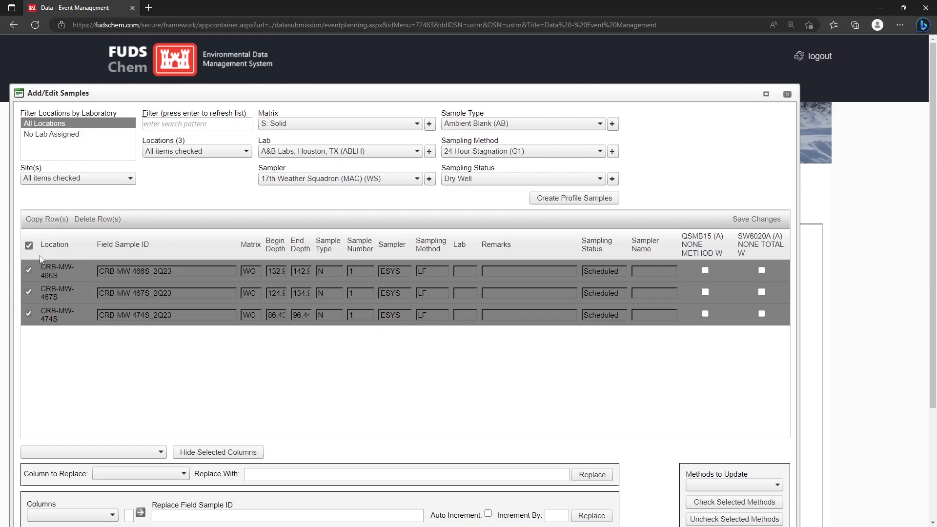
{"action": "left_click", "coordinate": [308, 151]}
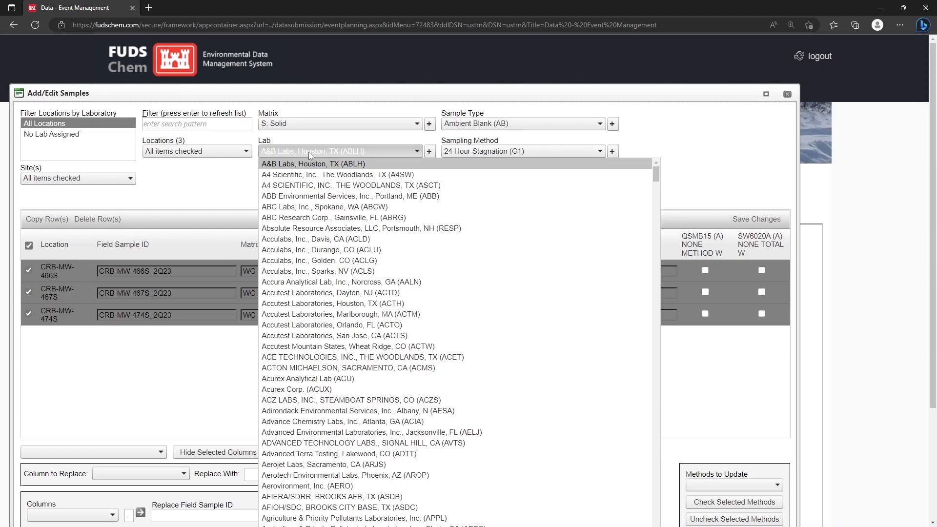
{"action": "key", "text": "t"}
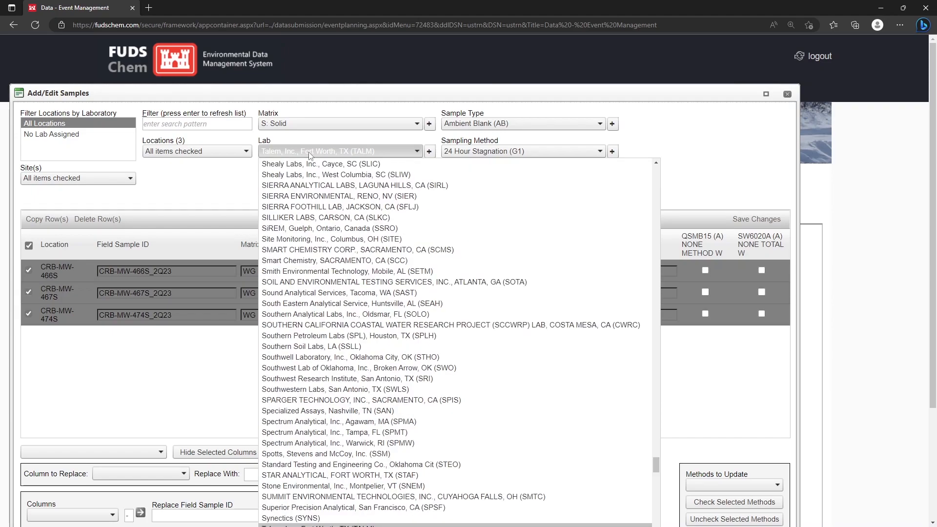
{"action": "scroll", "coordinate": [470, 333], "scroll_direction": "down", "scroll_amount": 8}
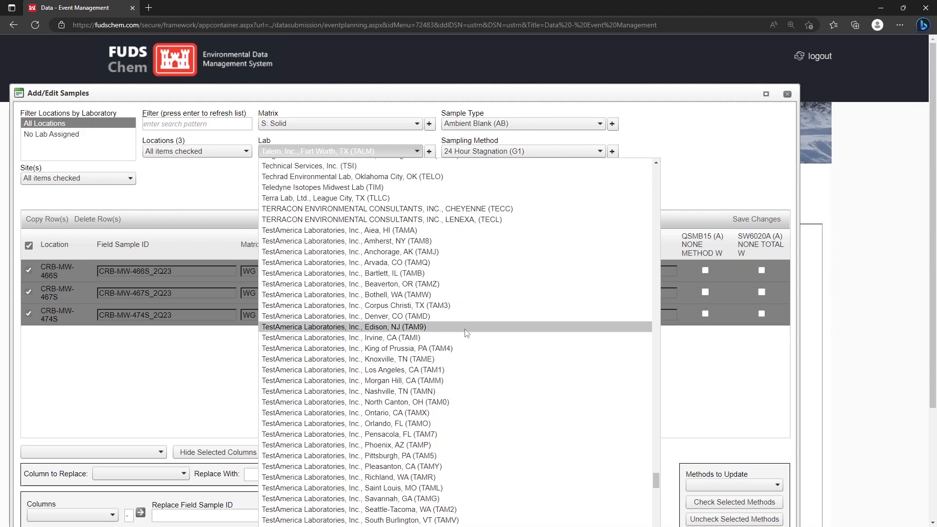
{"action": "scroll", "coordinate": [431, 329], "scroll_direction": "down", "scroll_amount": 6}
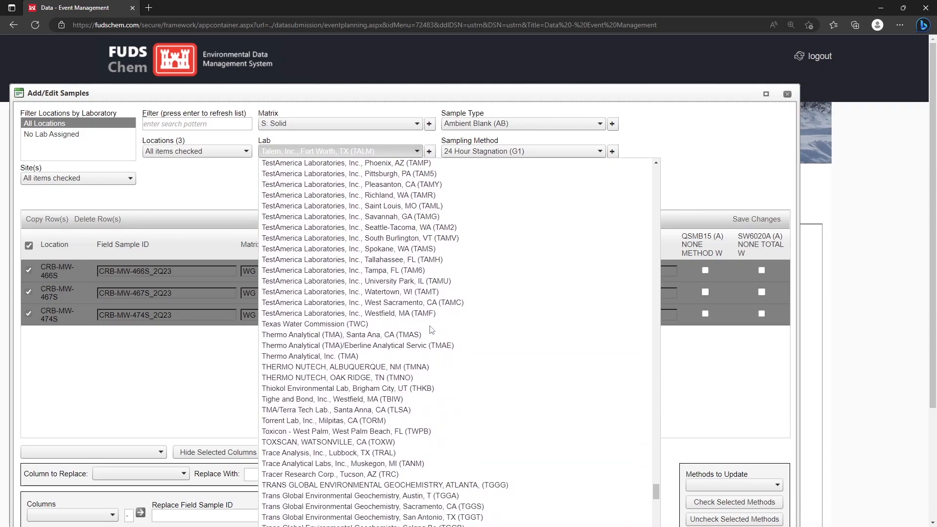
{"action": "left_click", "coordinate": [430, 238]}
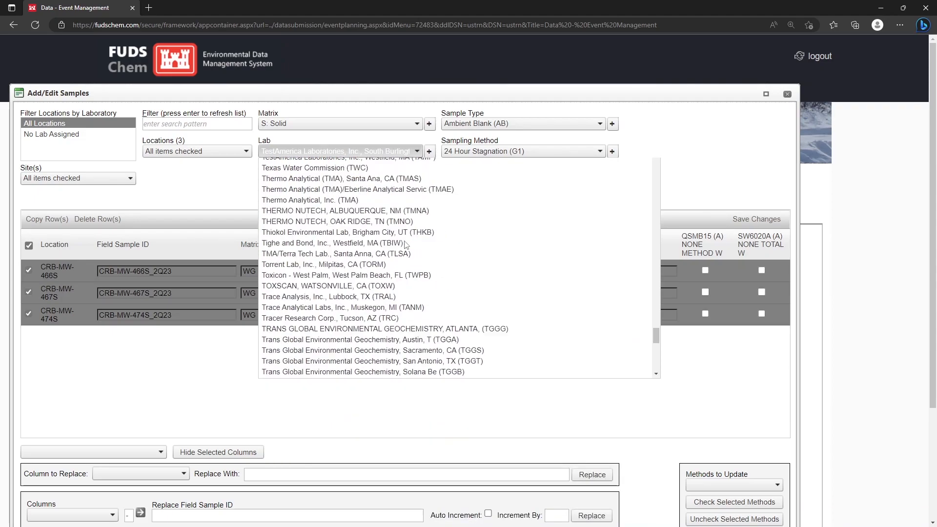
{"action": "left_click", "coordinate": [430, 151]}
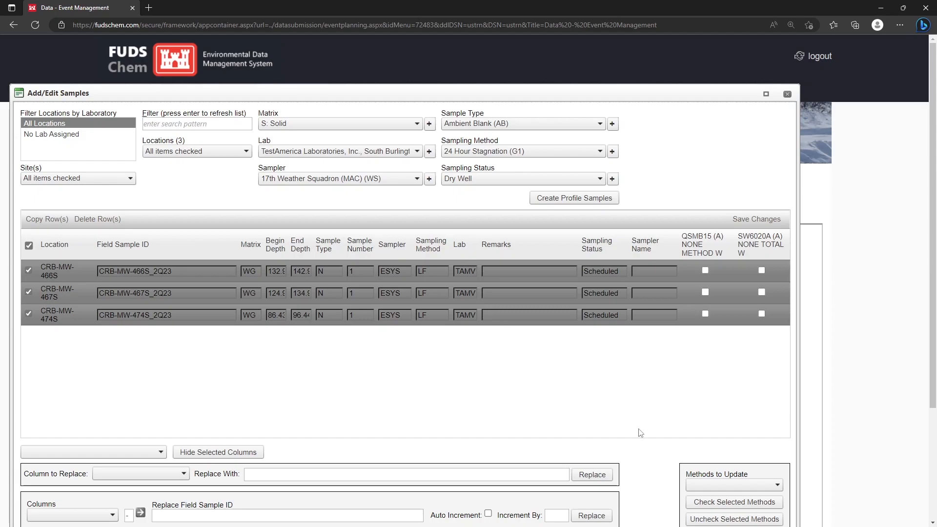
Step: Mark the method SW6020A (A) NONE TOTAL W for all three selected field samples in one bulk update
{"action": "scroll", "coordinate": [747, 436], "scroll_direction": "down", "scroll_amount": 2}
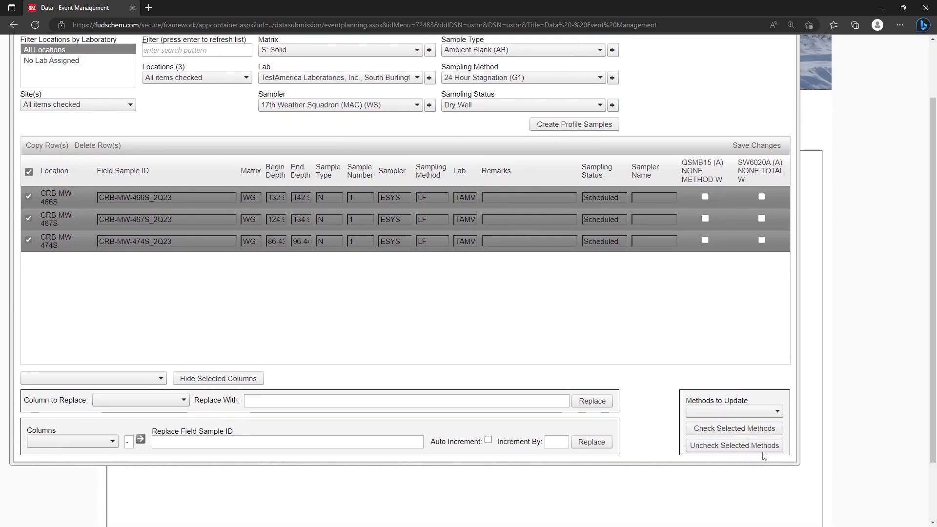
{"action": "left_click", "coordinate": [763, 410]}
{"action": "left_click", "coordinate": [716, 453]}
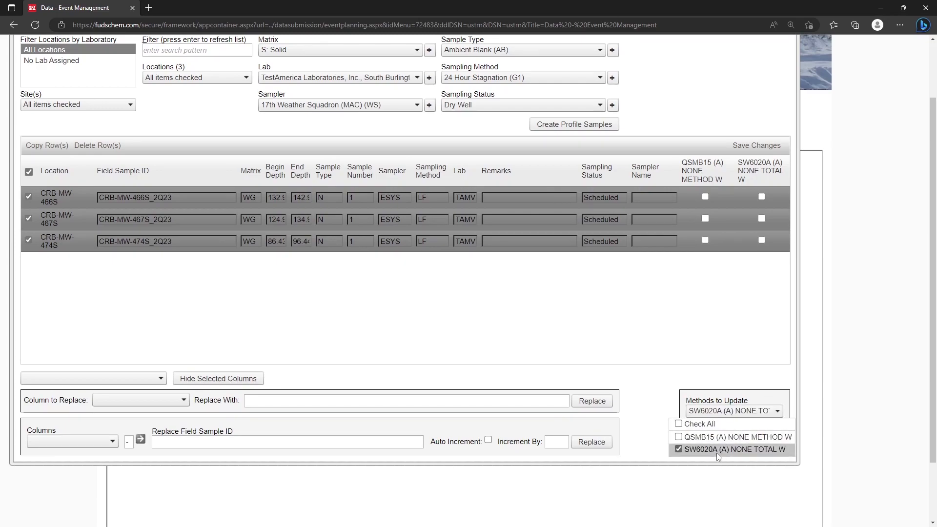
{"action": "left_click", "coordinate": [756, 399]}
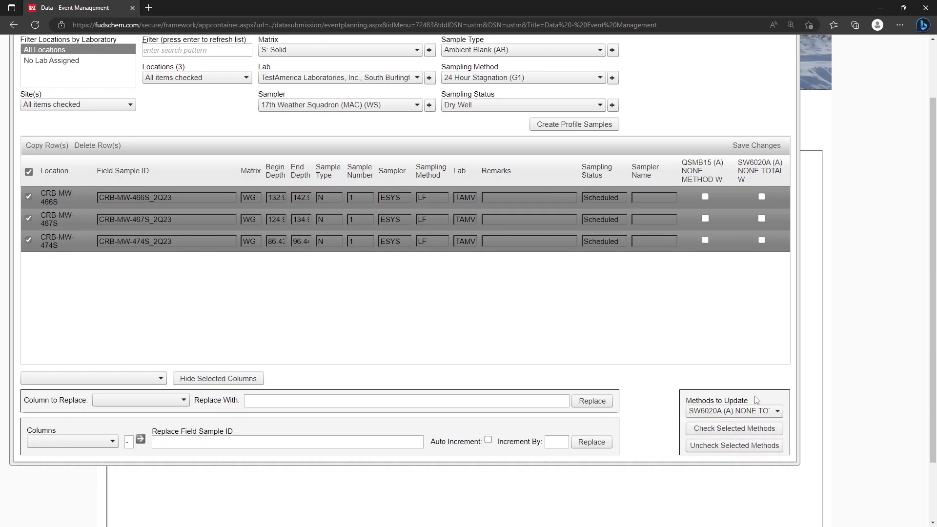
{"action": "left_click", "coordinate": [766, 431]}
Step: Duplicate the three sample rows and assign the lab ALS Laboratory Group, Kelso, WA (ALGK) to the selected row of each pair
{"action": "left_click", "coordinate": [47, 145]}
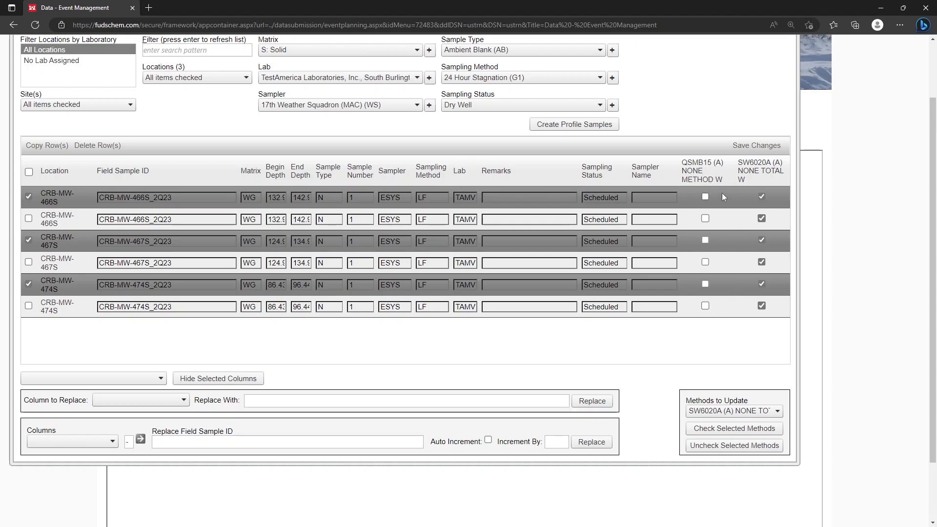
{"action": "left_click", "coordinate": [417, 78]}
{"action": "scroll", "coordinate": [467, 298], "scroll_direction": "up", "scroll_amount": 15}
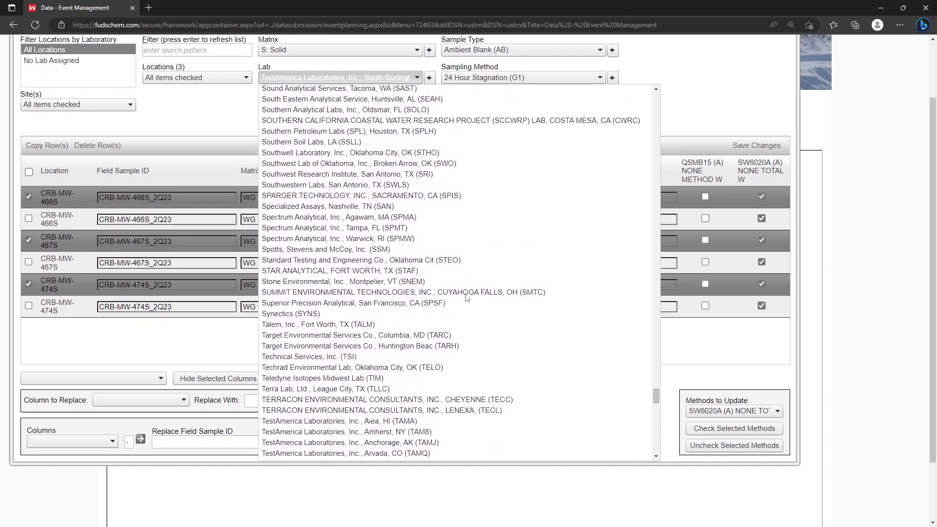
{"action": "scroll", "coordinate": [467, 298], "scroll_direction": "up", "scroll_amount": 15}
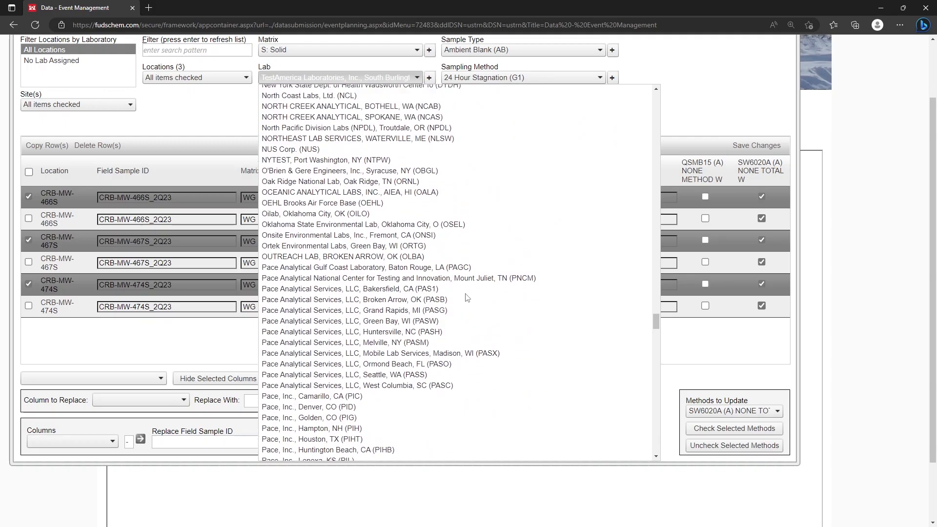
{"action": "scroll", "coordinate": [467, 298], "scroll_direction": "up", "scroll_amount": 15}
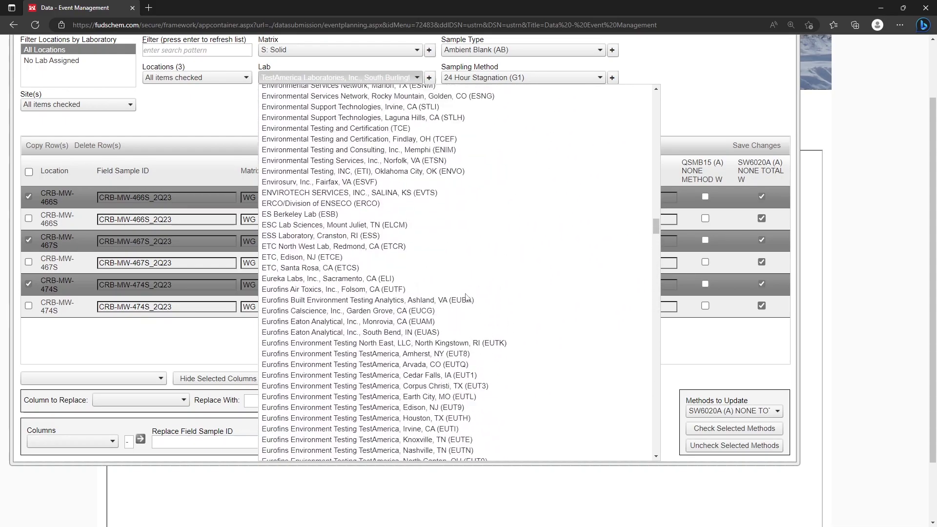
{"action": "scroll", "coordinate": [467, 297], "scroll_direction": "up", "scroll_amount": 15}
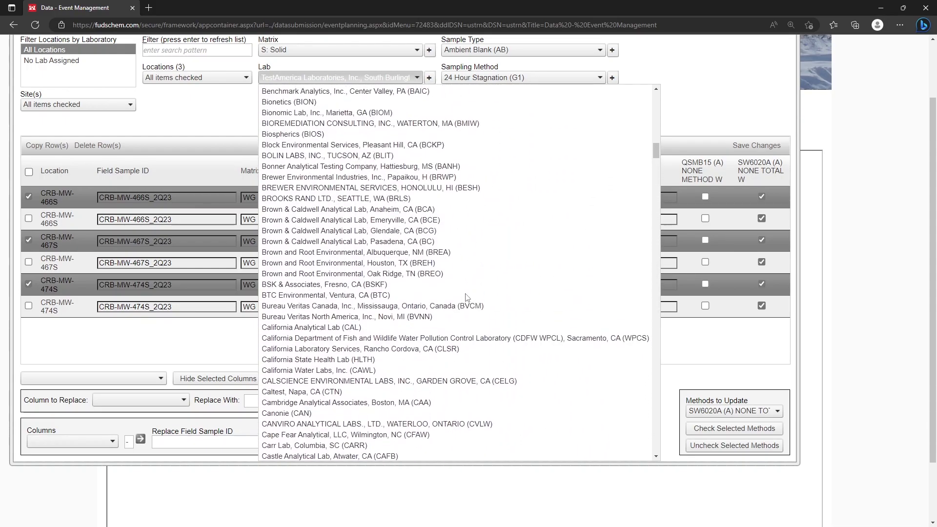
{"action": "scroll", "coordinate": [467, 298], "scroll_direction": "up", "scroll_amount": 1}
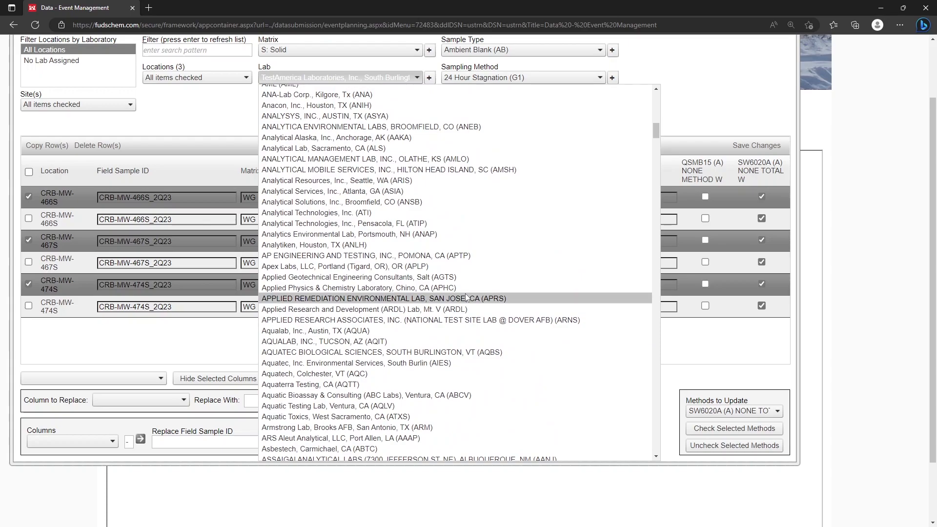
{"action": "scroll", "coordinate": [467, 297], "scroll_direction": "up", "scroll_amount": 15}
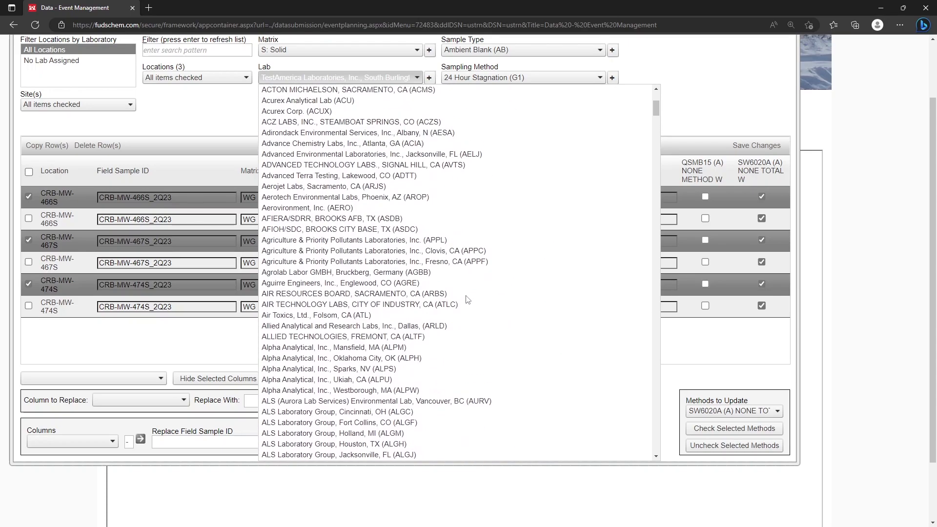
{"action": "scroll", "coordinate": [467, 299], "scroll_direction": "down", "scroll_amount": 5}
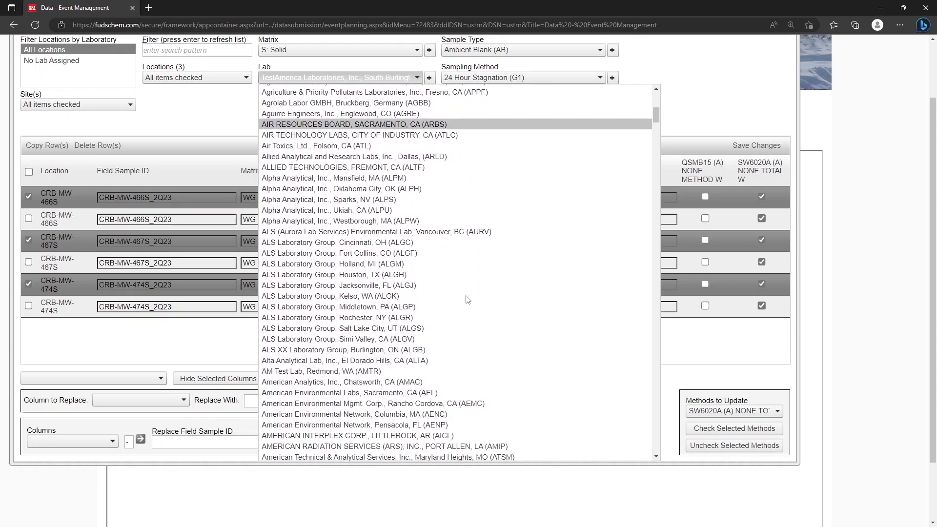
{"action": "left_click", "coordinate": [345, 297]}
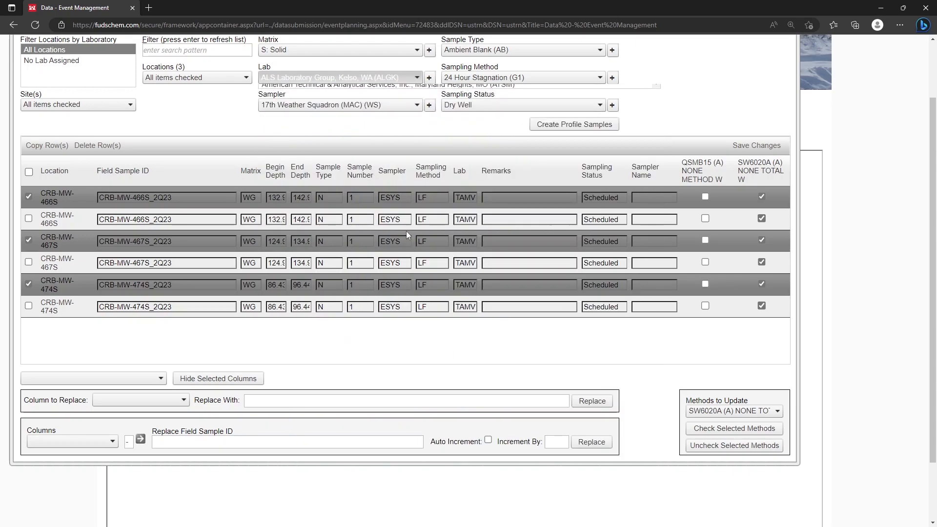
{"action": "left_click", "coordinate": [429, 78]}
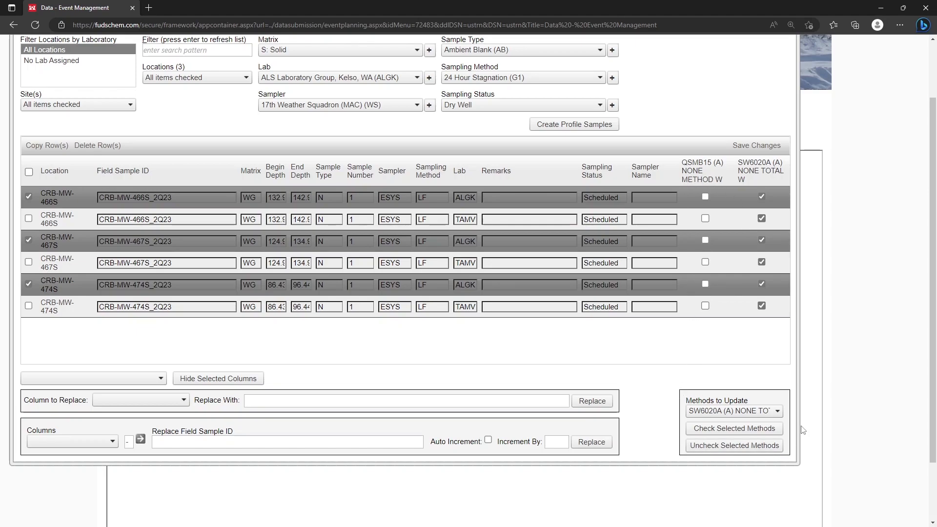
Step: Assign only QSMB15 (A) NONE METHOD W to the ALGK samples, keep only SW6020A (A) NONE TOTAL W on the TAMV samples, and save the changes
{"action": "left_click", "coordinate": [760, 415]}
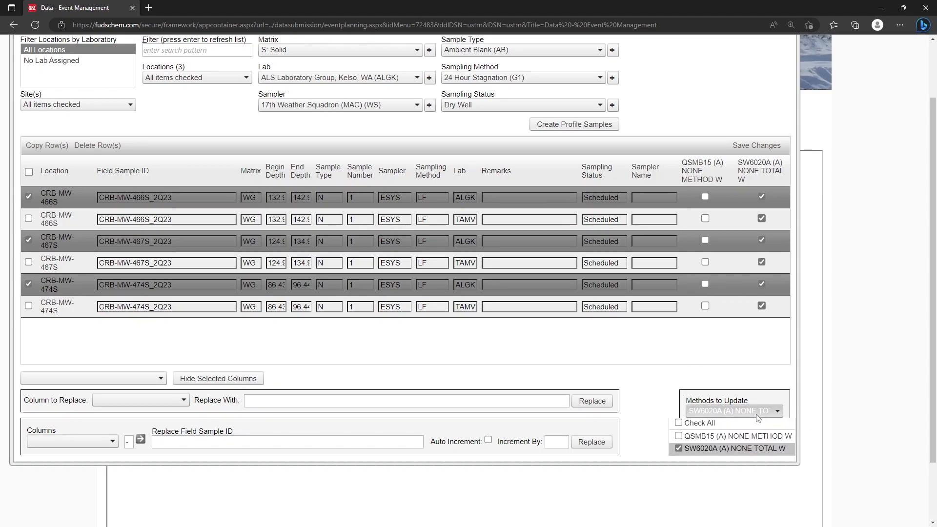
{"action": "left_click", "coordinate": [719, 447]}
{"action": "left_click", "coordinate": [719, 435]}
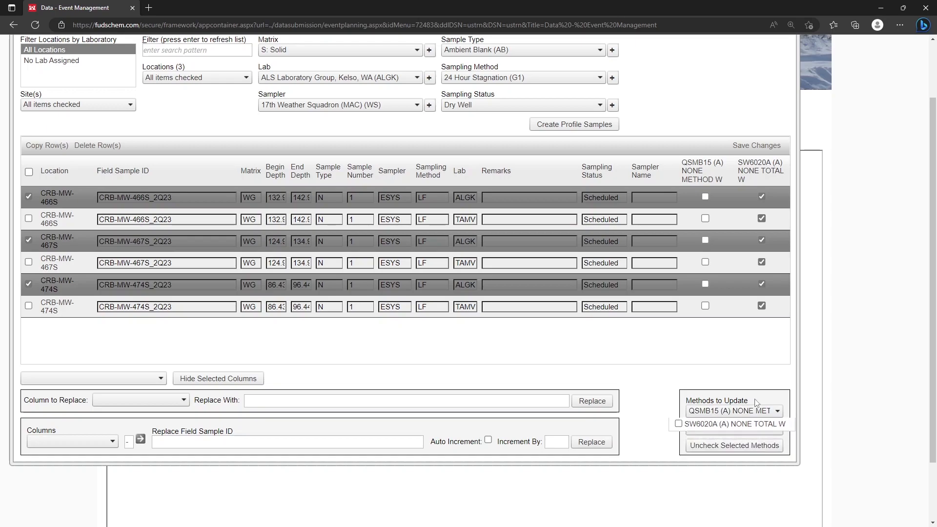
{"action": "left_click", "coordinate": [735, 428]}
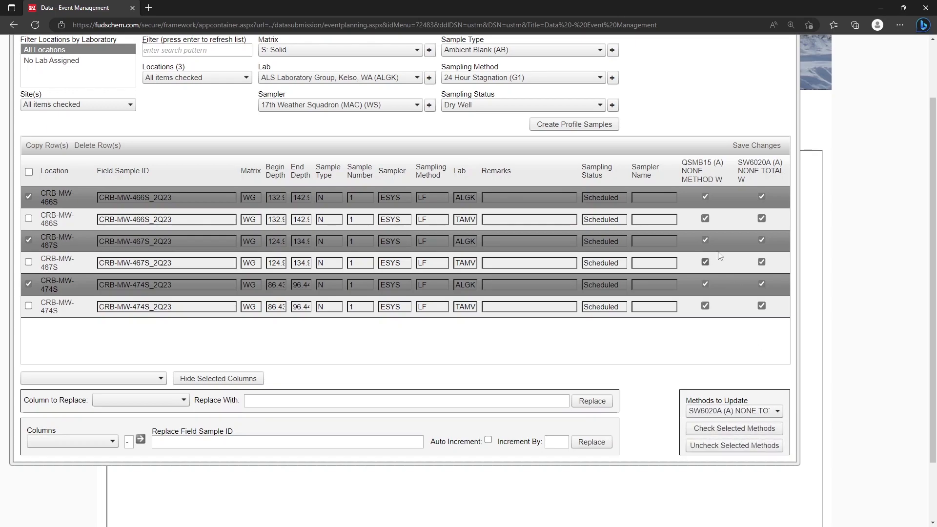
{"action": "left_click", "coordinate": [705, 263]}
{"action": "left_click", "coordinate": [705, 306]}
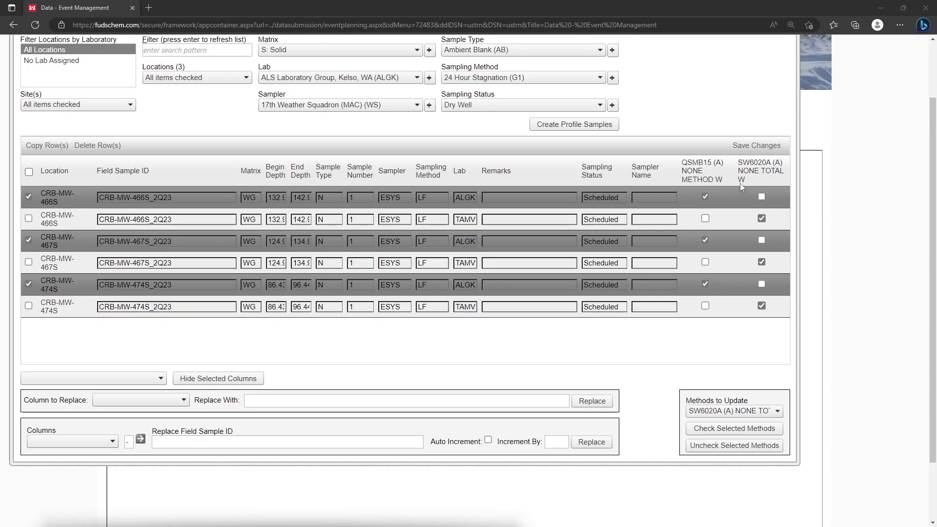
{"action": "left_click", "coordinate": [763, 145]}
{"action": "left_click", "coordinate": [551, 76]}
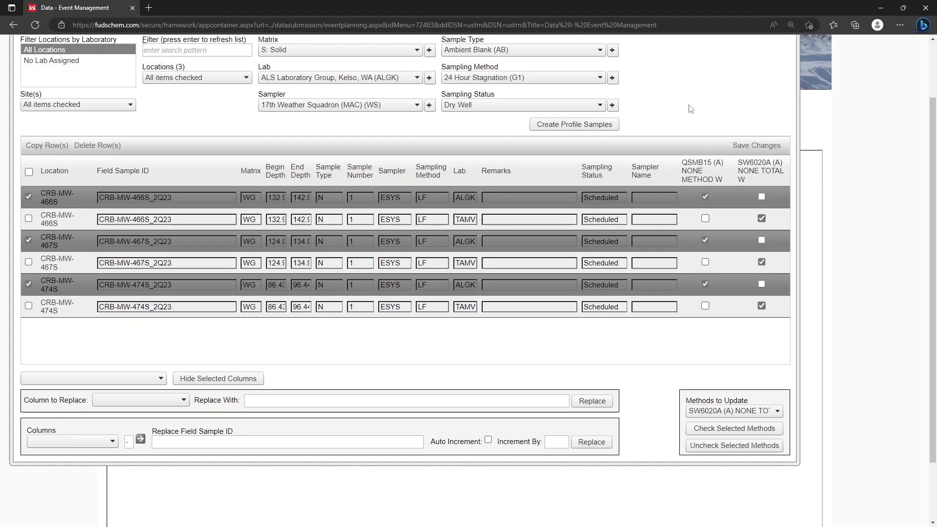
Step: Look through the available sample types and clear the row selection in the sample grid
{"action": "left_click", "coordinate": [587, 53]}
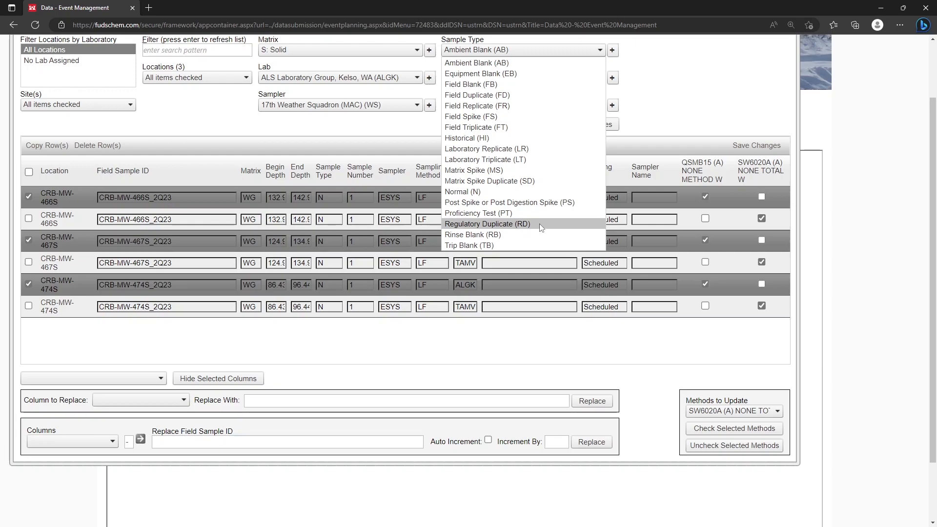
{"action": "left_click", "coordinate": [681, 118]}
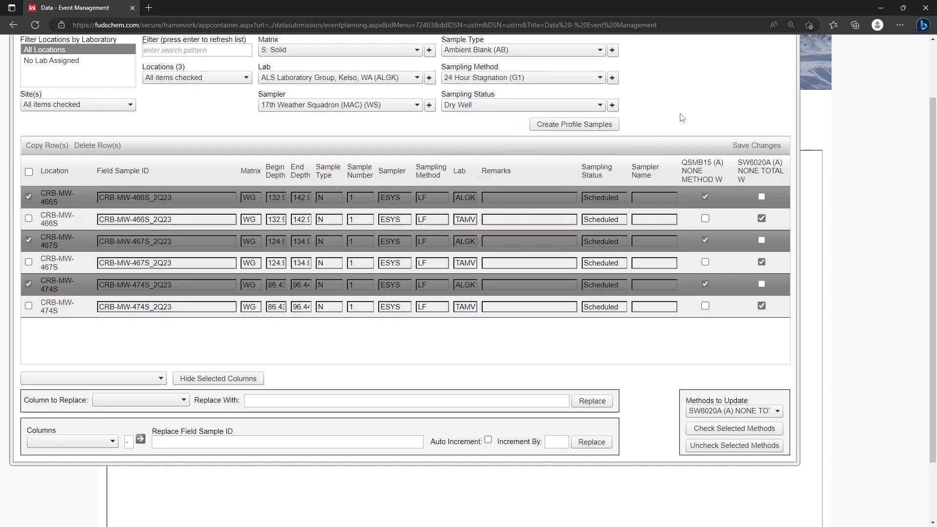
{"action": "left_click", "coordinate": [30, 172]}
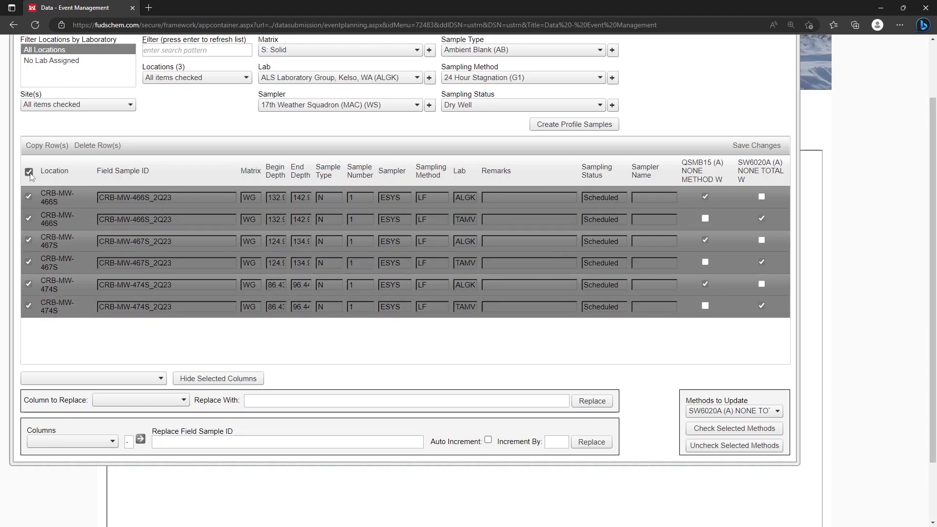
{"action": "left_click", "coordinate": [30, 172]}
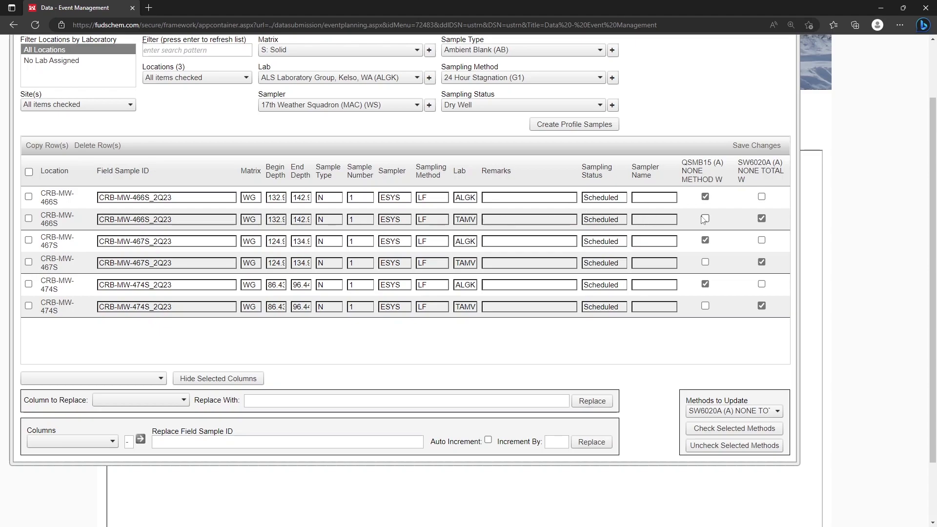
Step: Close the sample editor and review the field tracking info for the FUDS Training 2023 event
{"action": "scroll", "coordinate": [723, 215], "scroll_direction": "up", "scroll_amount": 2}
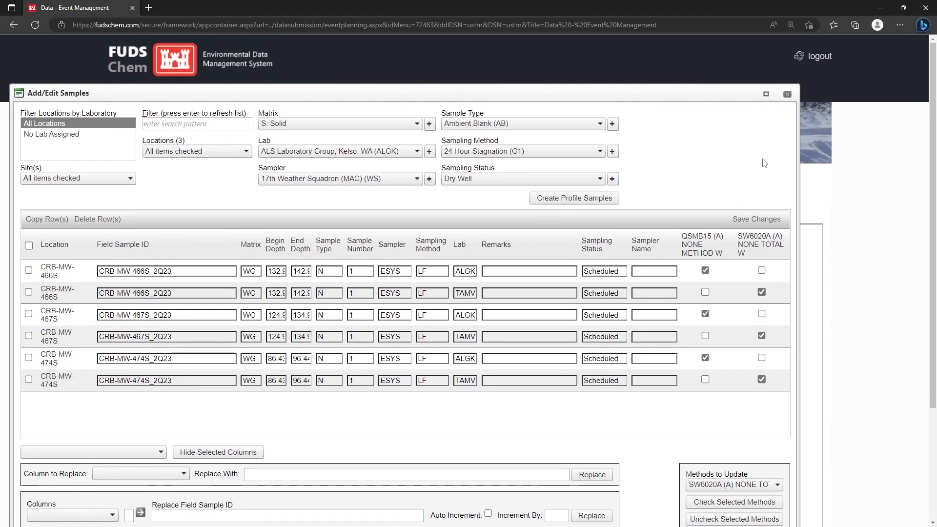
{"action": "left_click", "coordinate": [784, 95]}
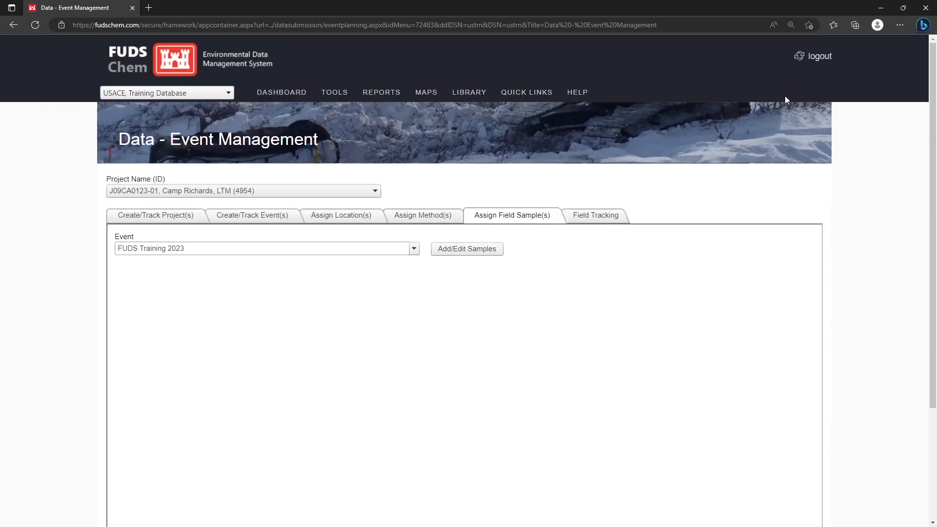
{"action": "left_click", "coordinate": [603, 218]}
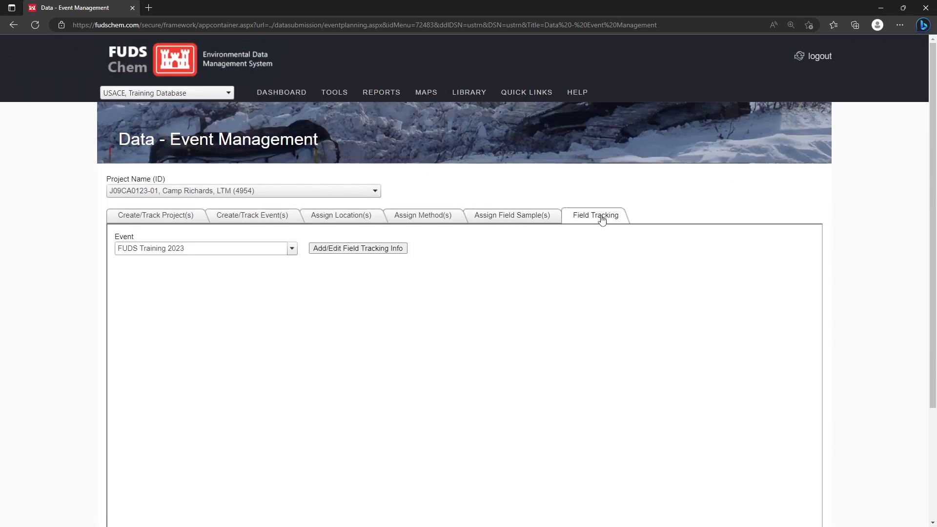
{"action": "left_click", "coordinate": [368, 250]}
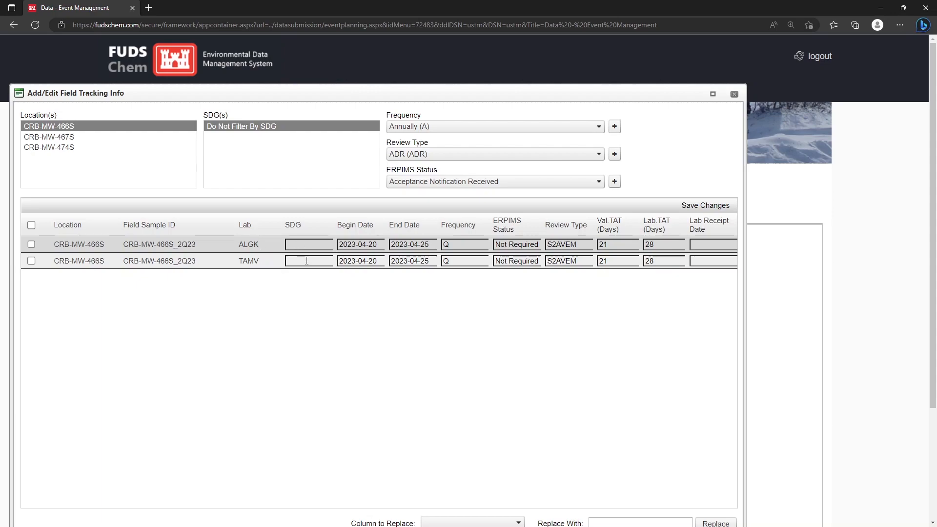
{"action": "left_click", "coordinate": [734, 93]}
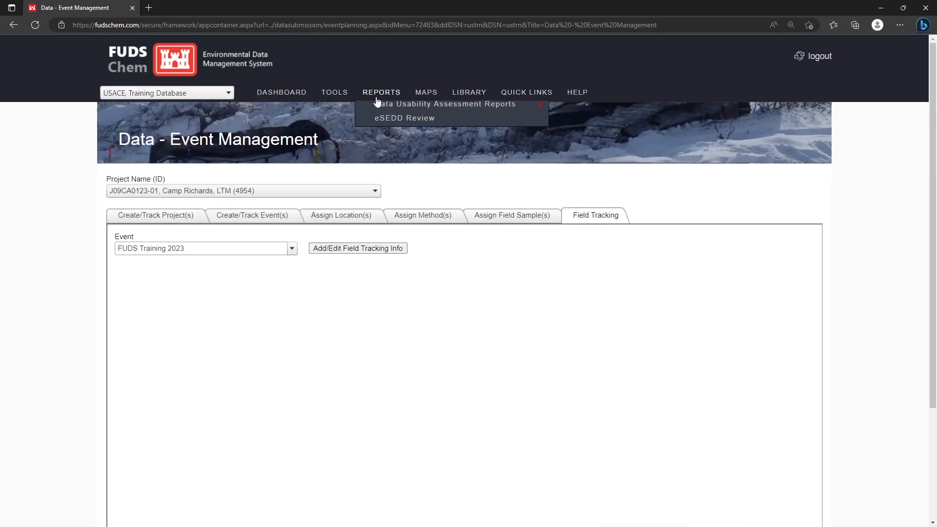
Step: Open the Chain of Custody Report and set project J09CA0123-01, Camp Richards, LTM, event FUDS Training 2023 and chain of custody ABC04202023
{"action": "mouse_move", "coordinate": [376, 103]}
{"action": "mouse_move", "coordinate": [414, 180]}
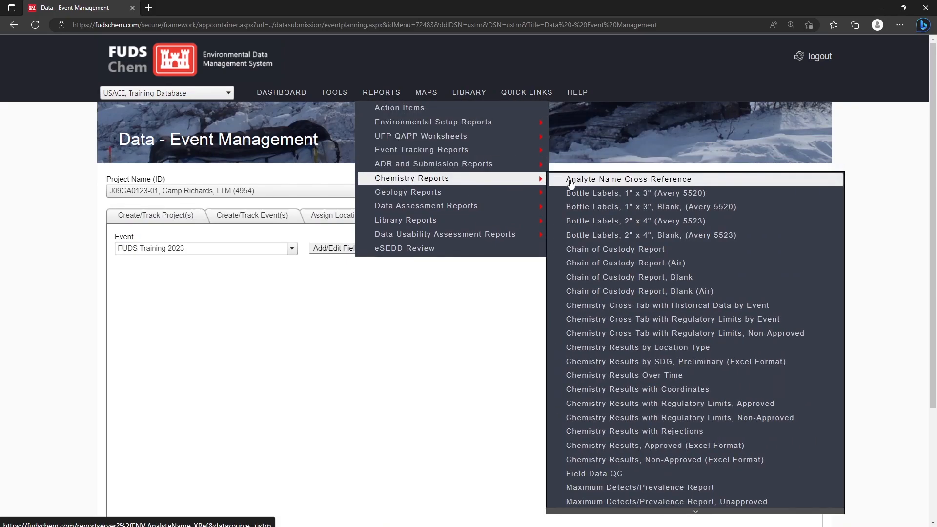
{"action": "left_click", "coordinate": [703, 250]}
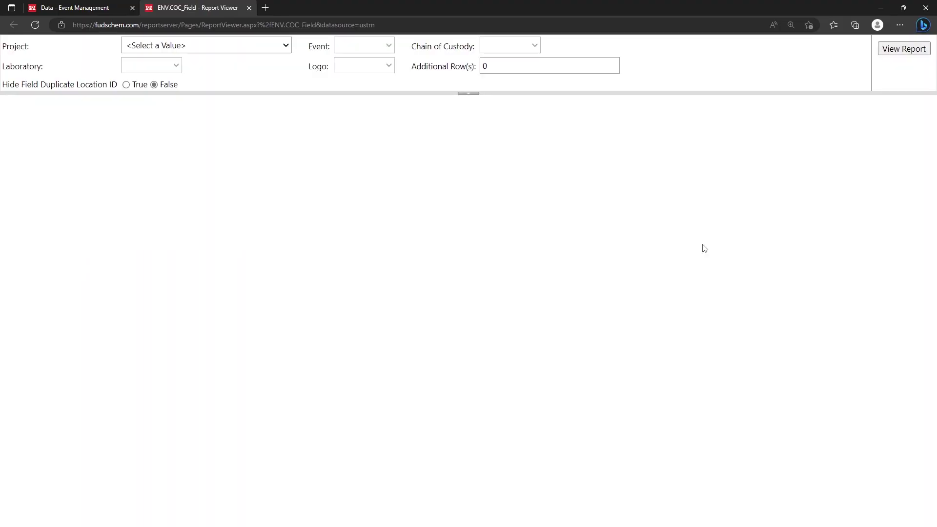
{"action": "left_click", "coordinate": [214, 47]}
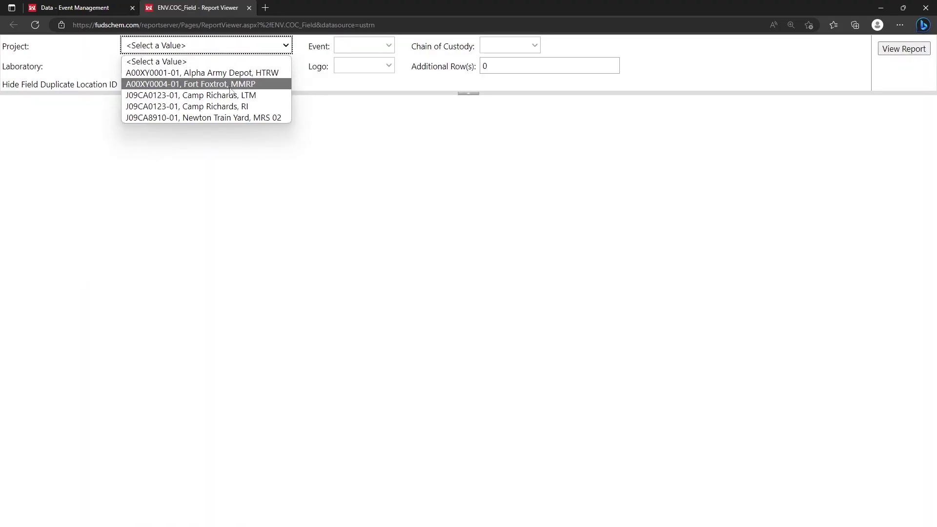
{"action": "left_click", "coordinate": [230, 96]}
{"action": "left_click", "coordinate": [375, 46]}
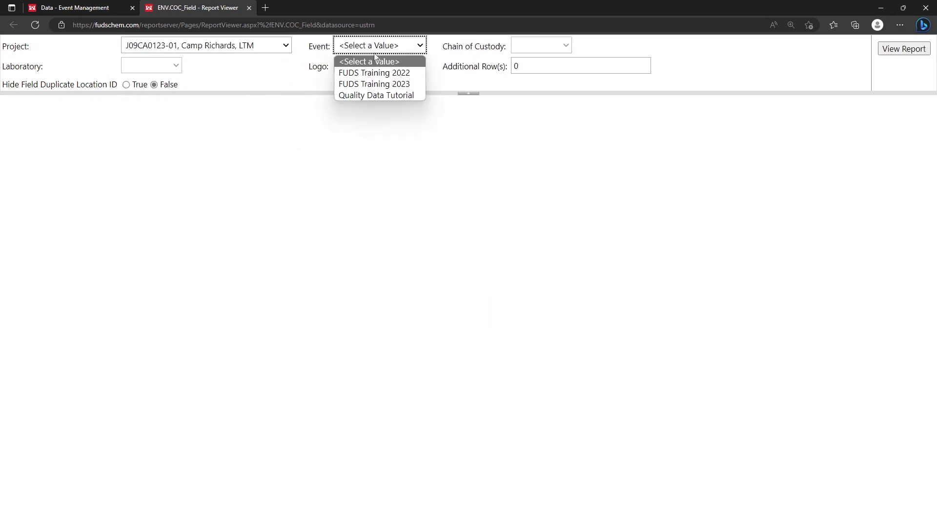
{"action": "left_click", "coordinate": [394, 85]}
{"action": "left_click", "coordinate": [542, 46]}
{"action": "left_click", "coordinate": [549, 74]}
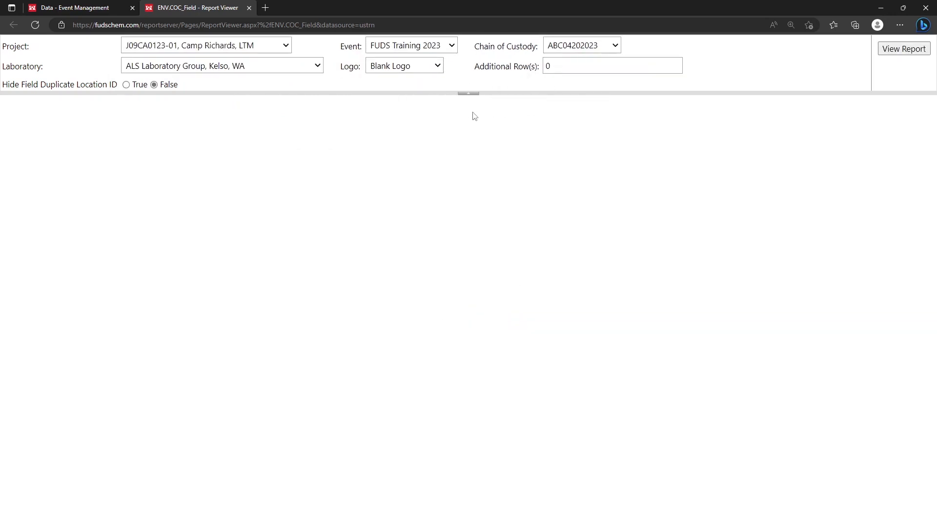
Step: Generate the chain of custody for TestAmerica Laboratories, Inc., South Burlington, VT and review it at 150%
{"action": "left_click", "coordinate": [249, 68]}
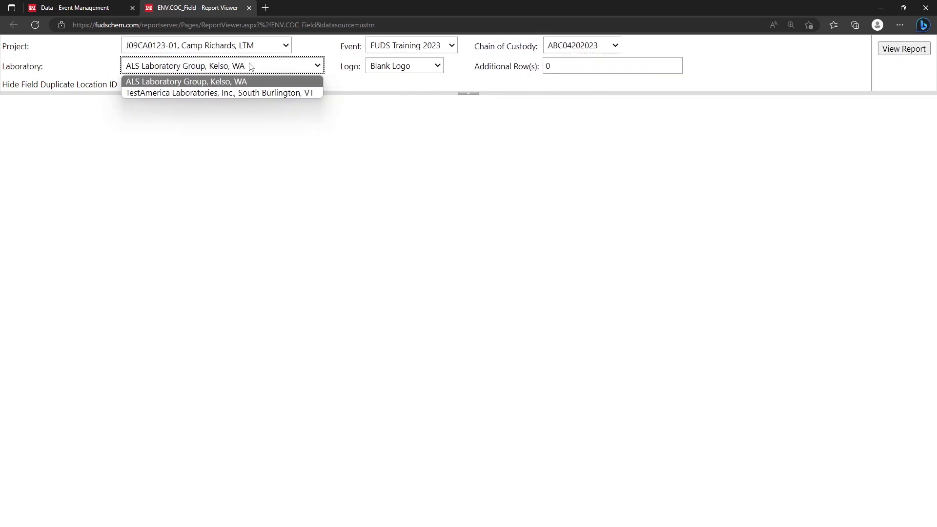
{"action": "left_click", "coordinate": [241, 93]}
{"action": "left_click", "coordinate": [896, 51]}
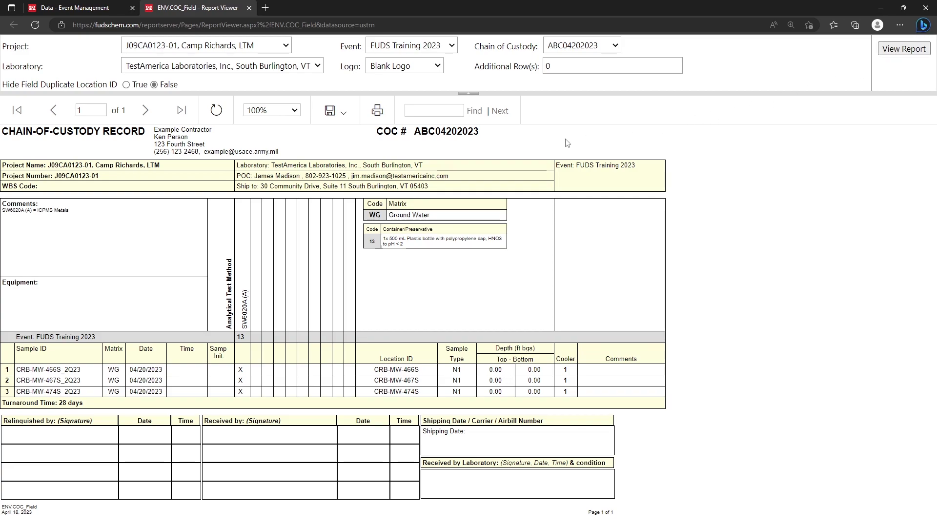
{"action": "left_click", "coordinate": [271, 111]}
{"action": "left_click", "coordinate": [272, 170]}
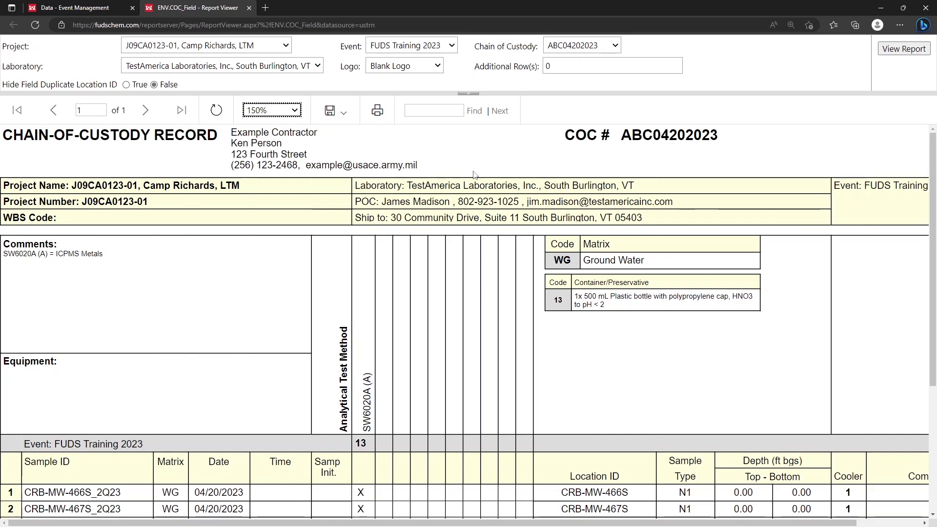
{"action": "scroll", "coordinate": [470, 177], "scroll_direction": "down", "scroll_amount": 3}
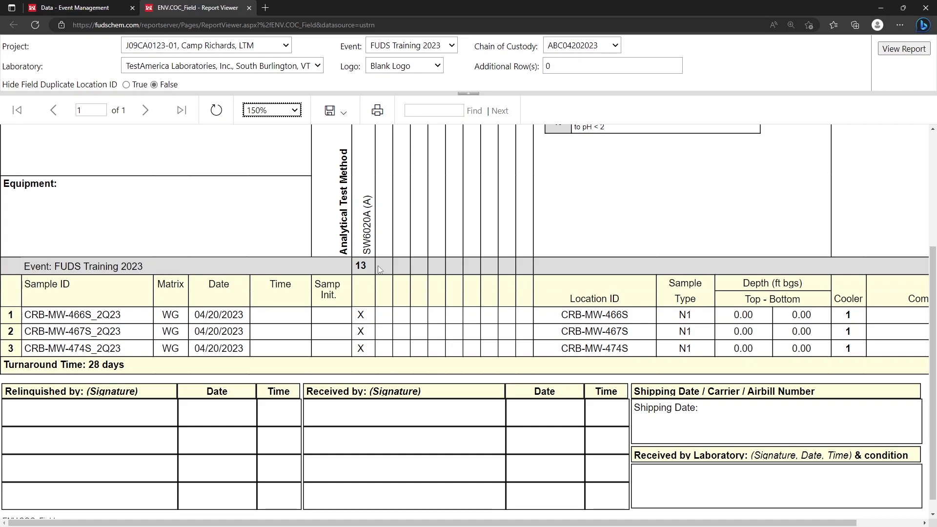
Step: Generate the chain of custody for ALS Laboratory Group, Kelso, WA, review its samples and close the report
{"action": "left_click", "coordinate": [290, 68]}
{"action": "left_click", "coordinate": [285, 76]}
{"action": "left_click", "coordinate": [900, 49]}
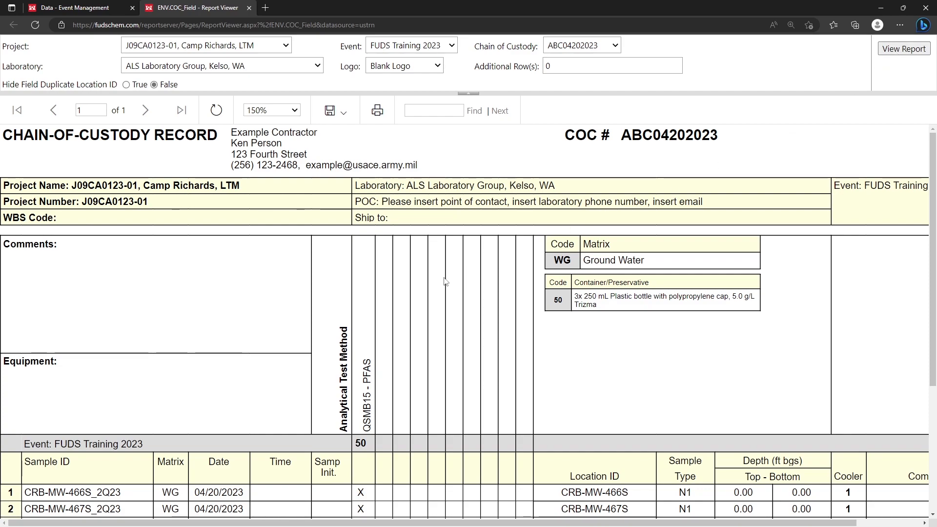
{"action": "scroll", "coordinate": [424, 307], "scroll_direction": "down", "scroll_amount": 3}
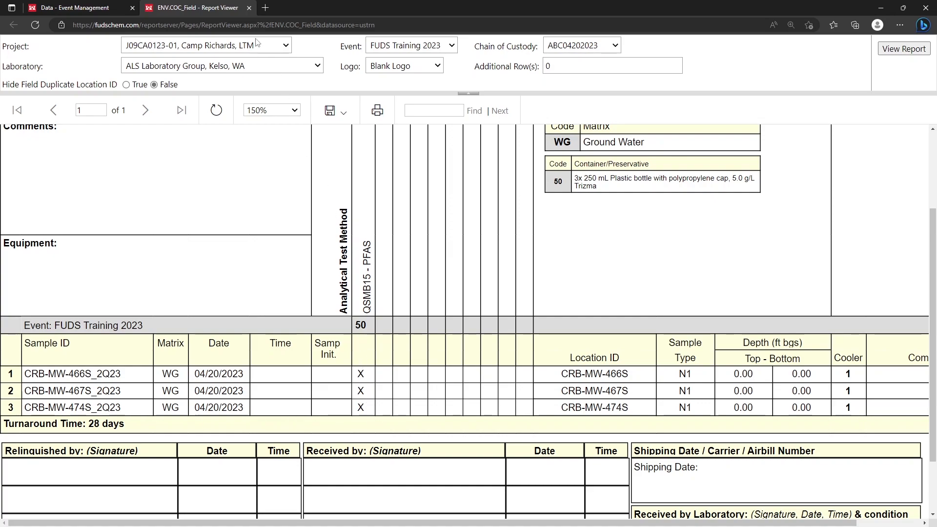
{"action": "left_click", "coordinate": [249, 8]}
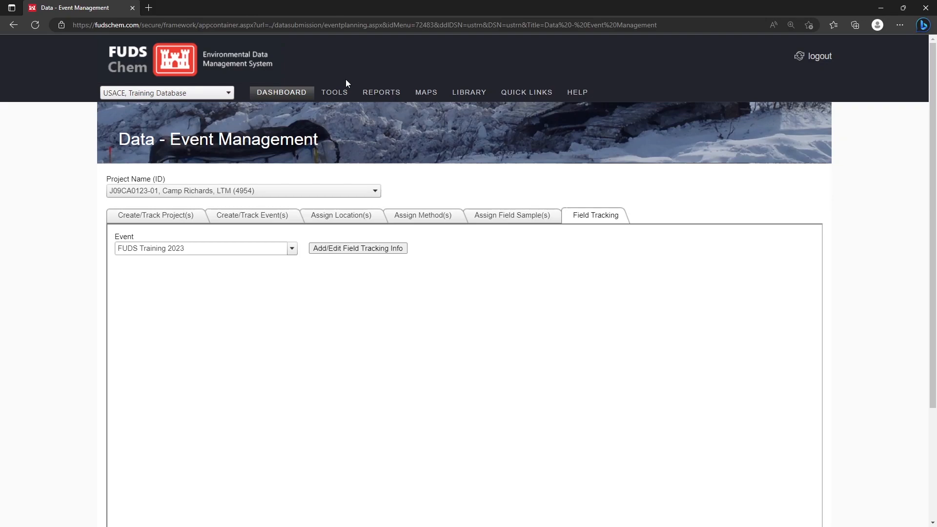
Step: Open the Example COC for Video field sampling file in Data - Submission and examine each row's lab and test methods
{"action": "mouse_move", "coordinate": [341, 90]}
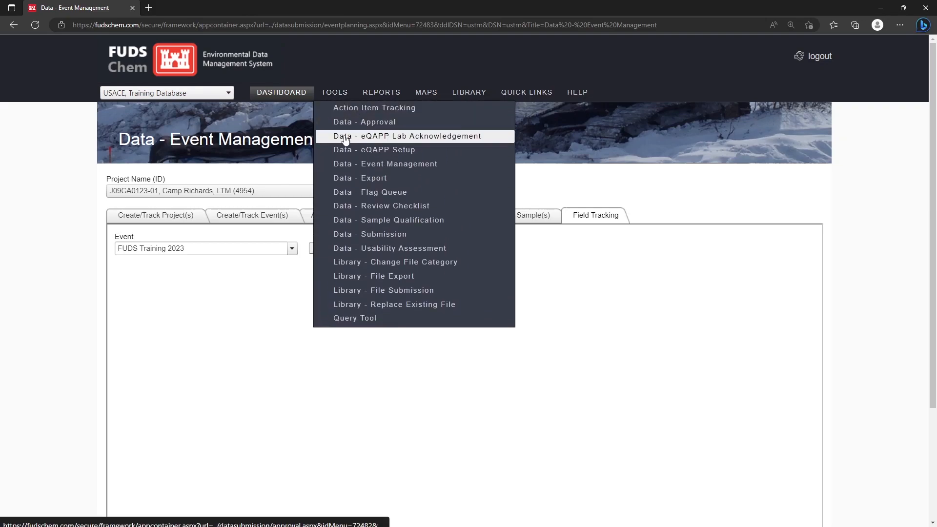
{"action": "left_click", "coordinate": [423, 236]}
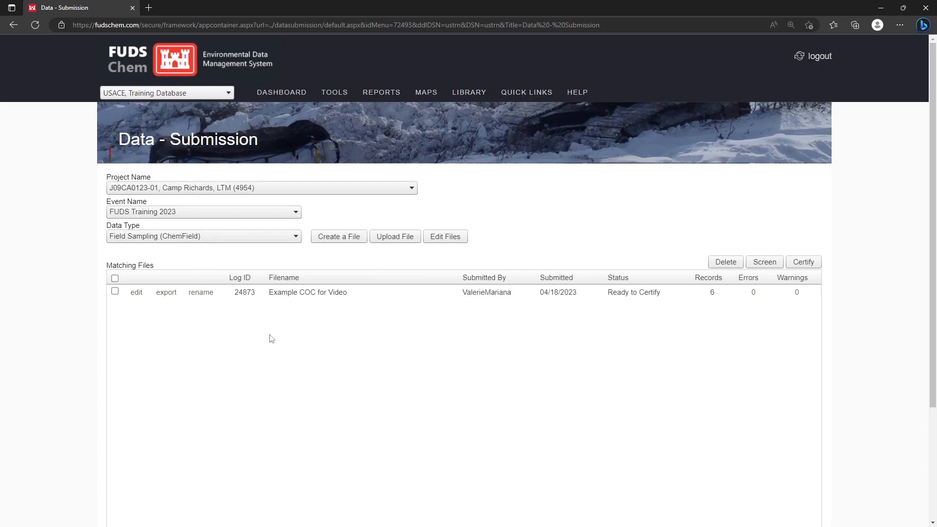
{"action": "left_click", "coordinate": [137, 293]}
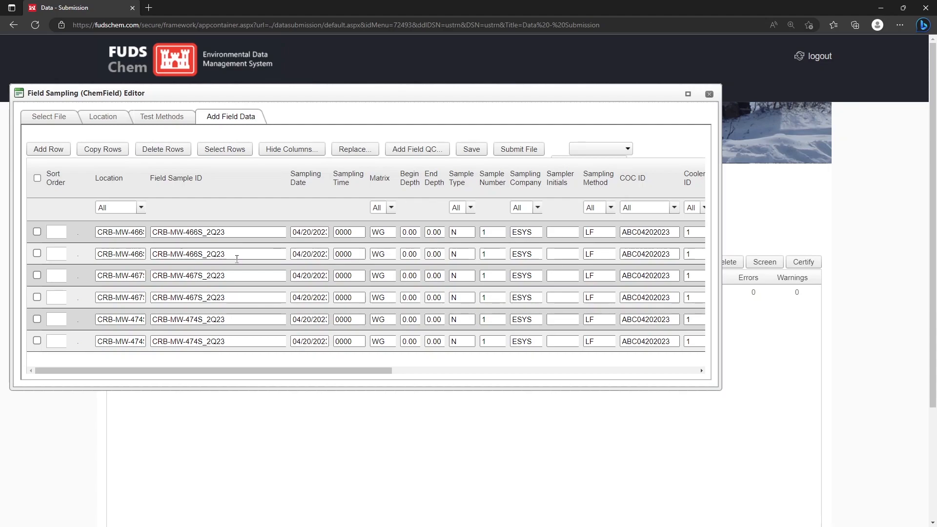
{"action": "left_click_drag", "start_coordinate": [308, 371], "coordinate": [614, 375]}
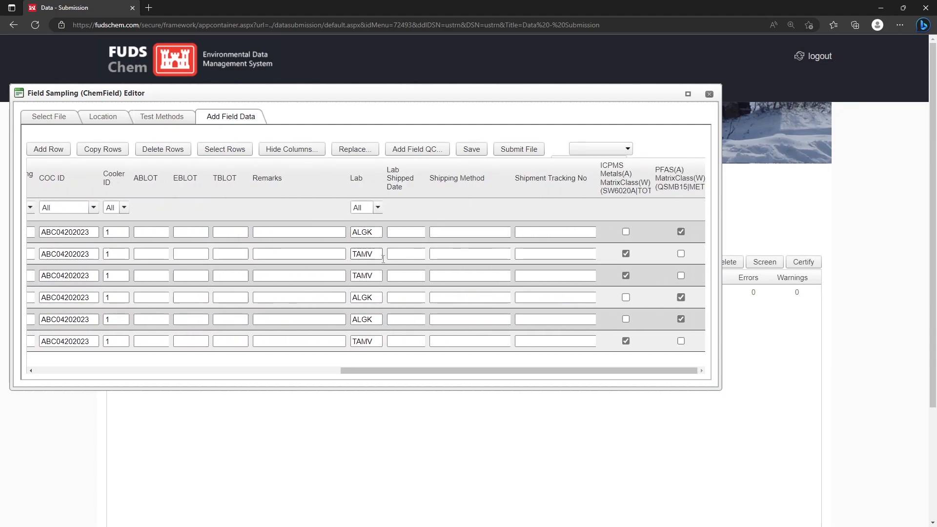
{"action": "left_click_drag", "start_coordinate": [446, 372], "coordinate": [139, 378]}
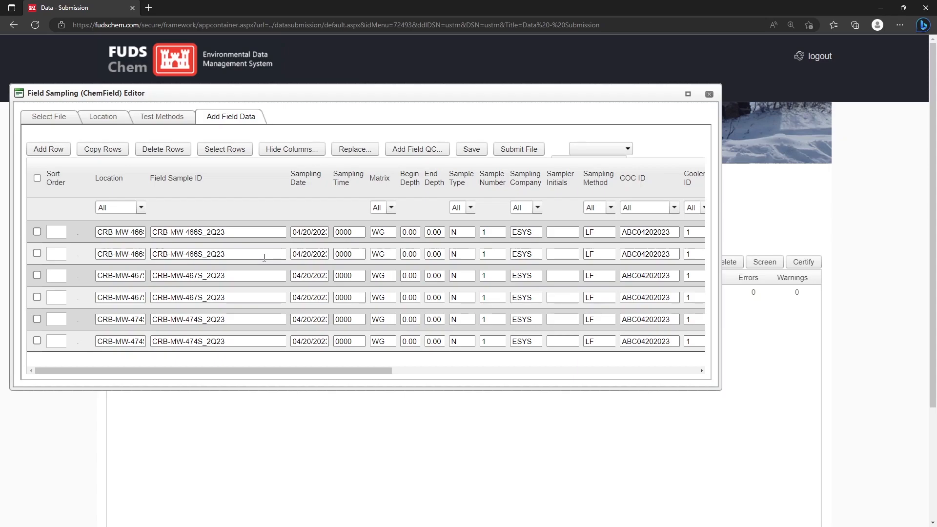
{"action": "left_click_drag", "start_coordinate": [266, 369], "coordinate": [594, 349]}
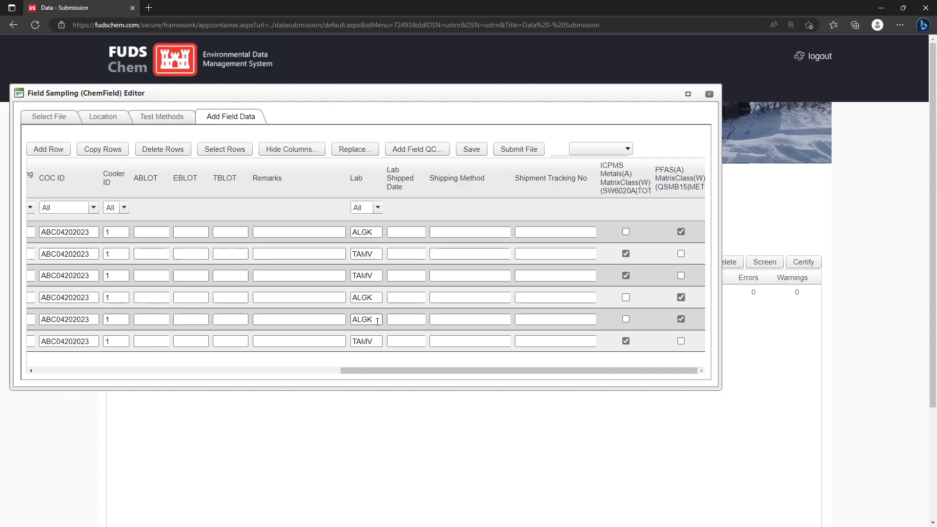
{"action": "left_click", "coordinate": [709, 95]}
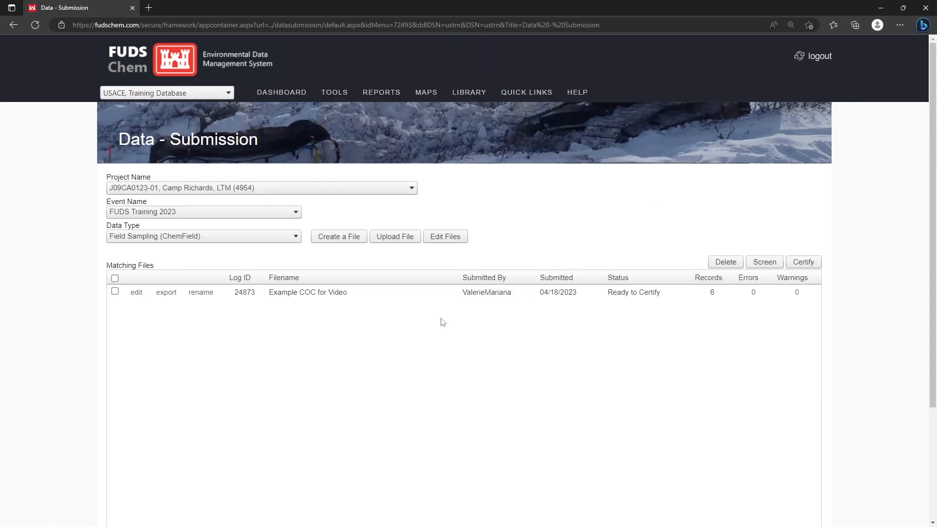
Step: Set the submission data type to Laboratory (SEDD 5.2) (SEDD 5.2 2a 5)
{"action": "left_click", "coordinate": [197, 236]}
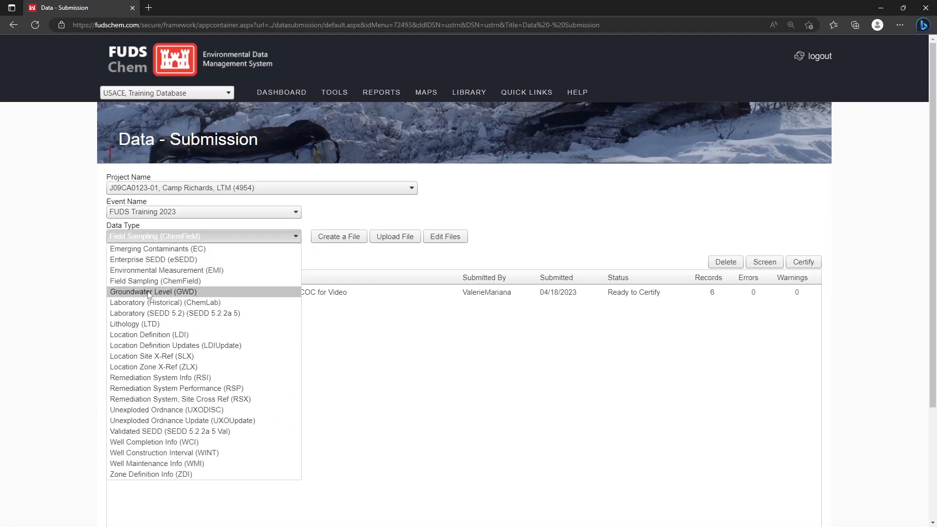
{"action": "left_click", "coordinate": [259, 314]}
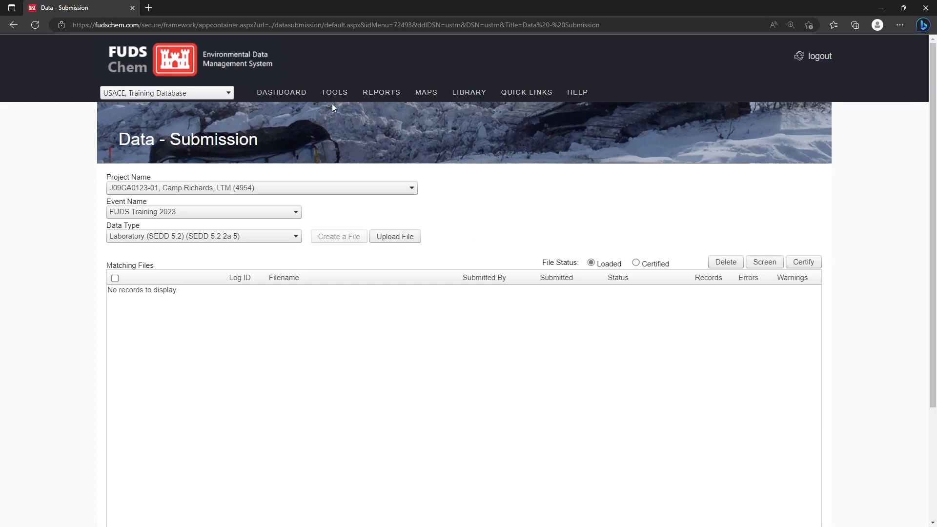
{"action": "mouse_move", "coordinate": [334, 101]}
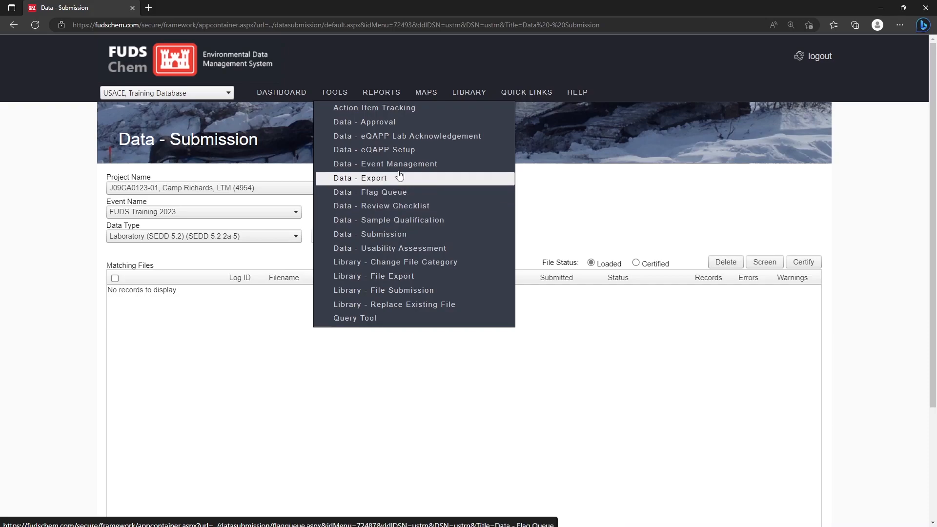
Step: Generate the Event Status: Chemistry Detail report for project J09CA0123-01, Camp Richards, LTM and event FUDS Training 2023
{"action": "mouse_move", "coordinate": [381, 93]}
{"action": "mouse_move", "coordinate": [444, 152]}
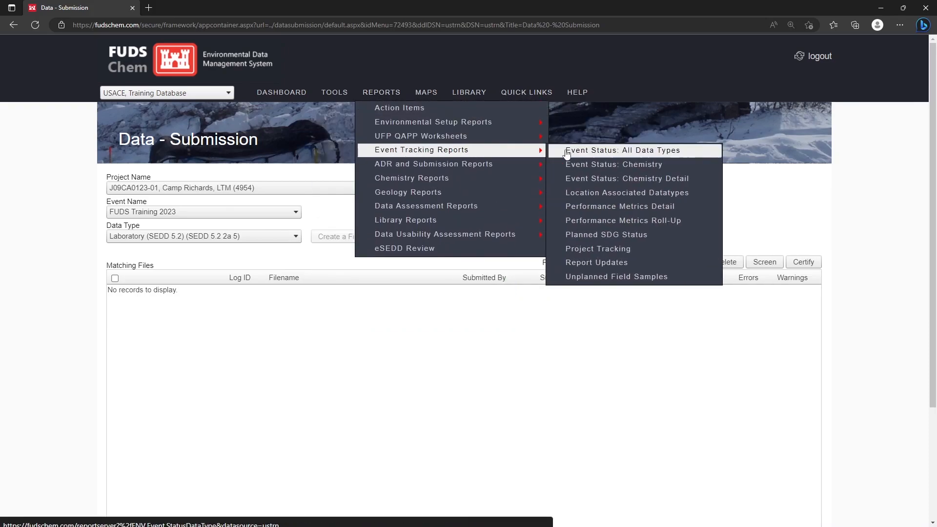
{"action": "left_click", "coordinate": [695, 181]}
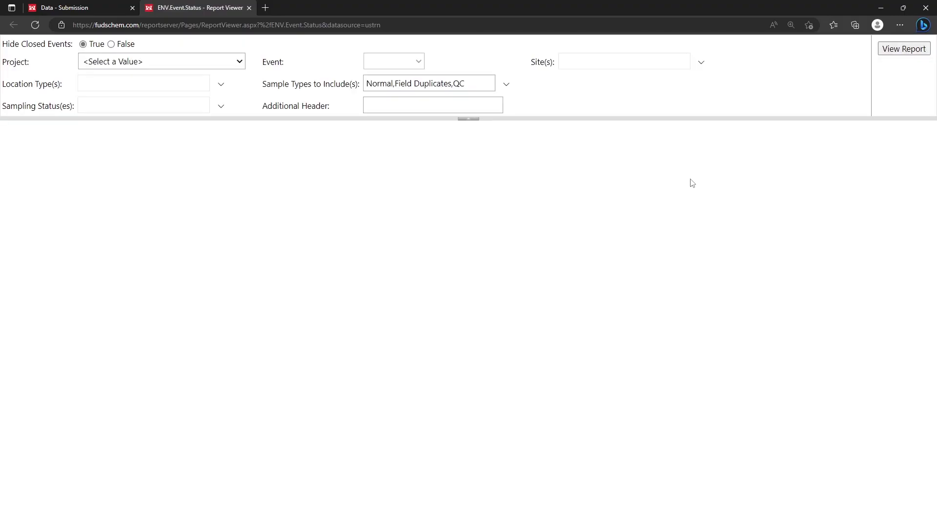
{"action": "left_click", "coordinate": [209, 63]}
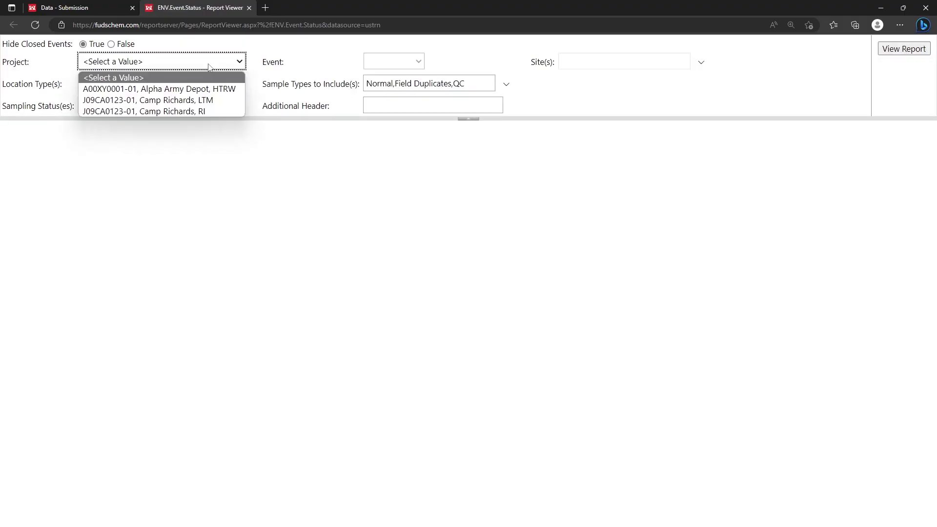
{"action": "left_click", "coordinate": [212, 98]}
{"action": "left_click", "coordinate": [437, 62]}
{"action": "left_click", "coordinate": [410, 99]}
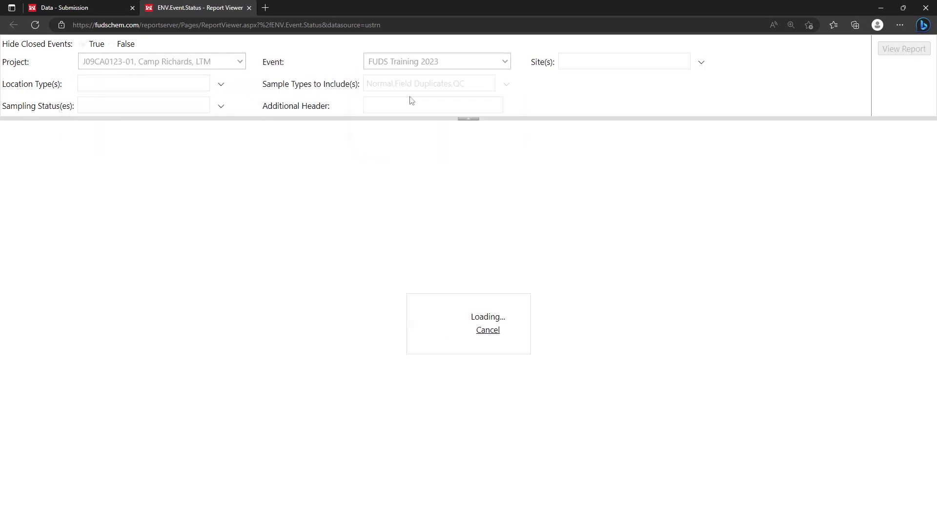
{"action": "left_click", "coordinate": [887, 50]}
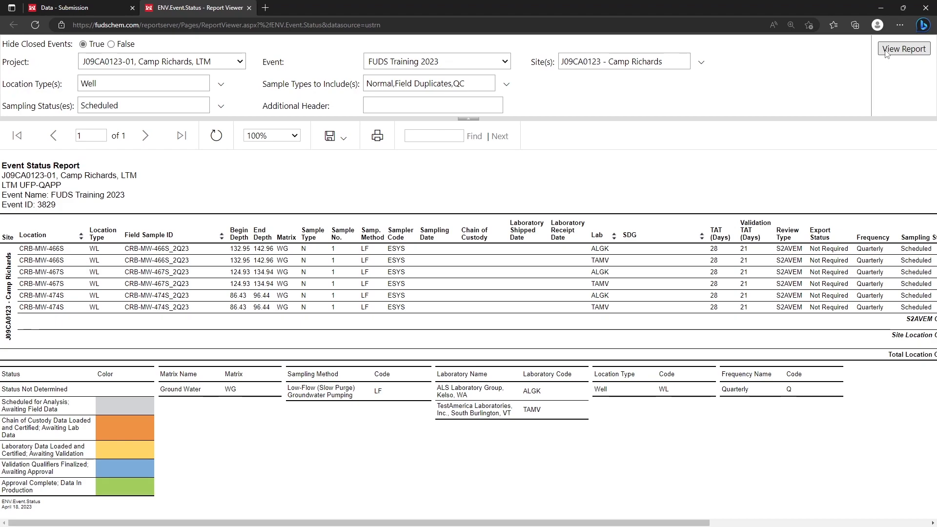
Step: Enlarge the Event Status Report to 150% and examine each sample's lab, status and assigned methods
{"action": "left_click", "coordinate": [264, 142]}
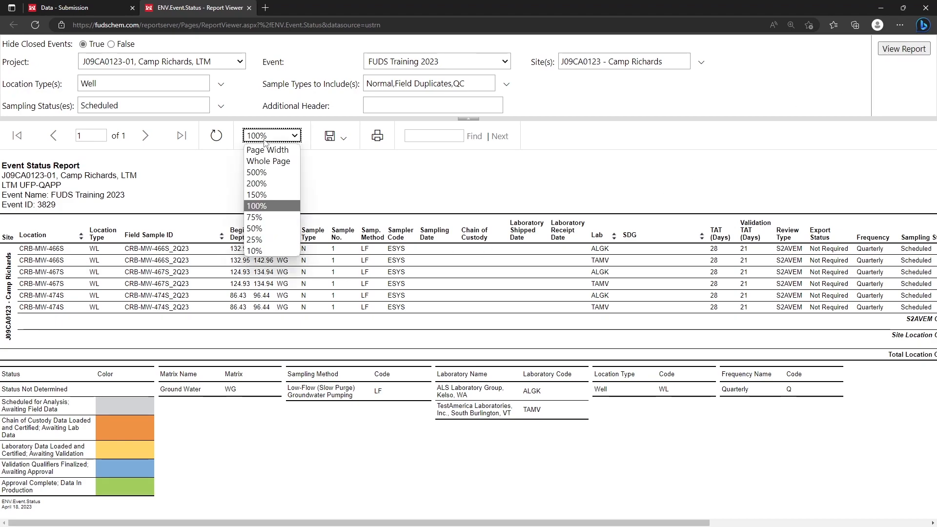
{"action": "left_click", "coordinate": [263, 194]}
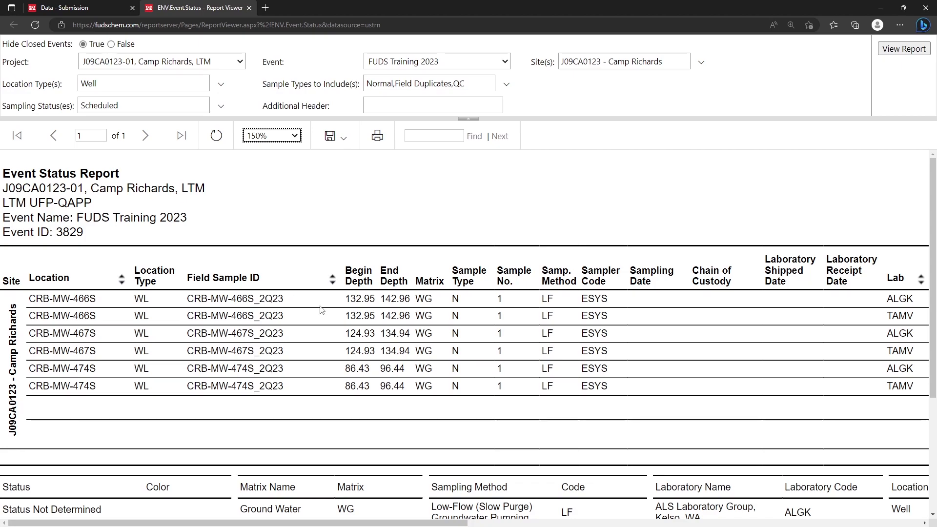
{"action": "left_click", "coordinate": [305, 359]}
{"action": "scroll", "coordinate": [304, 359], "scroll_direction": "right", "scroll_amount": 12}
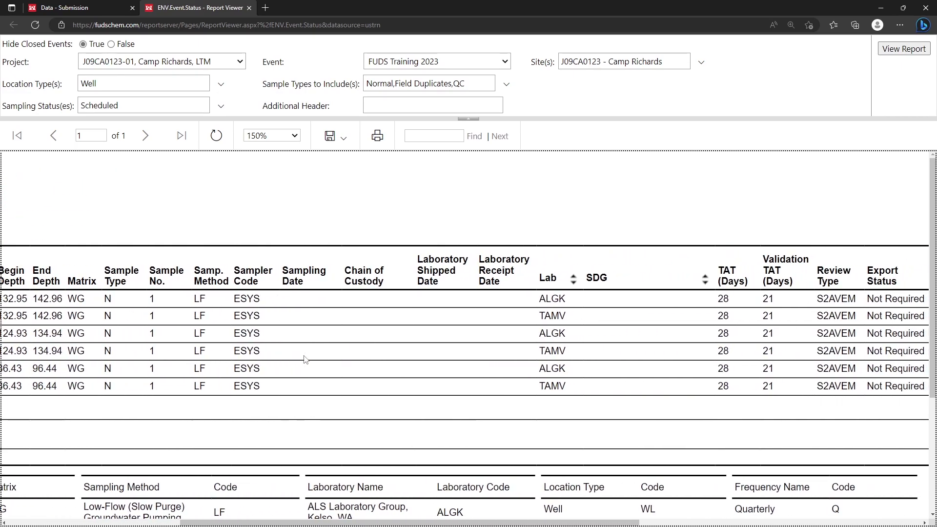
{"action": "scroll", "coordinate": [305, 359], "scroll_direction": "right", "scroll_amount": 4}
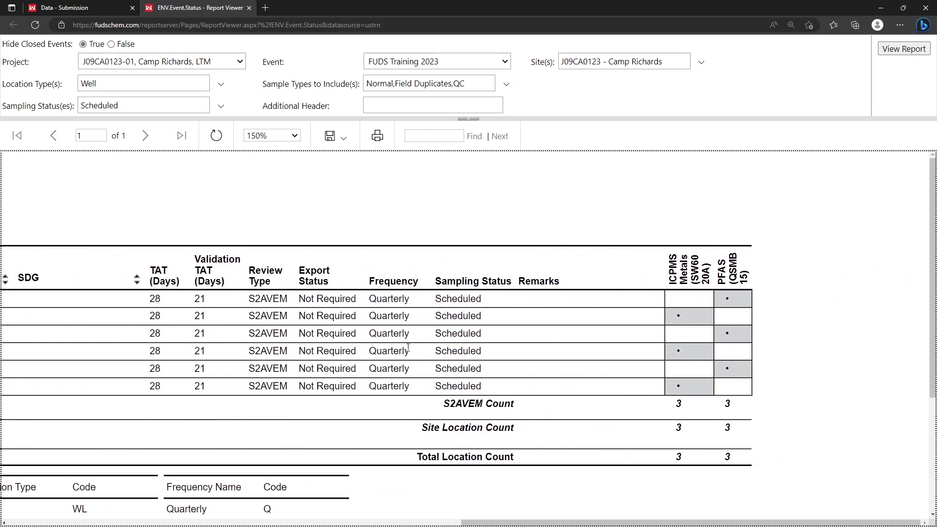